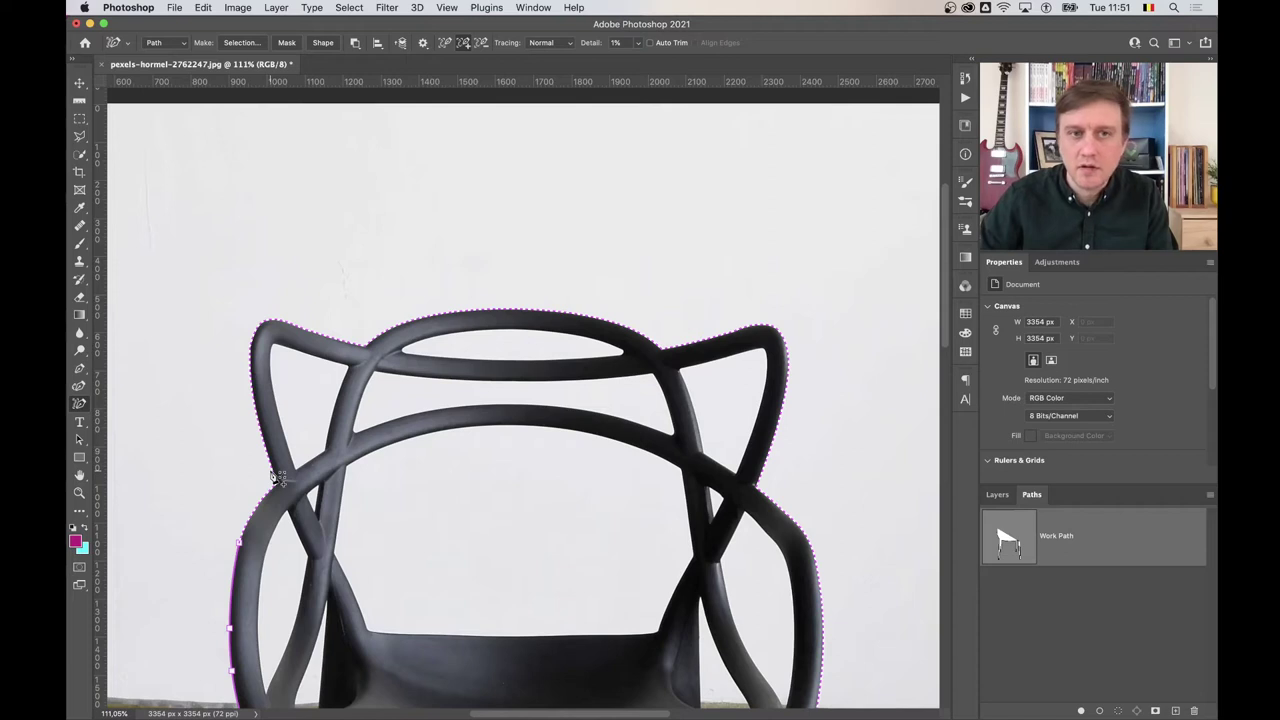
Close the chair's traced outline, zoom in to check it, then pick the Content-Aware Tracing tool
{"action": "left_click", "coordinate": [274, 477]}
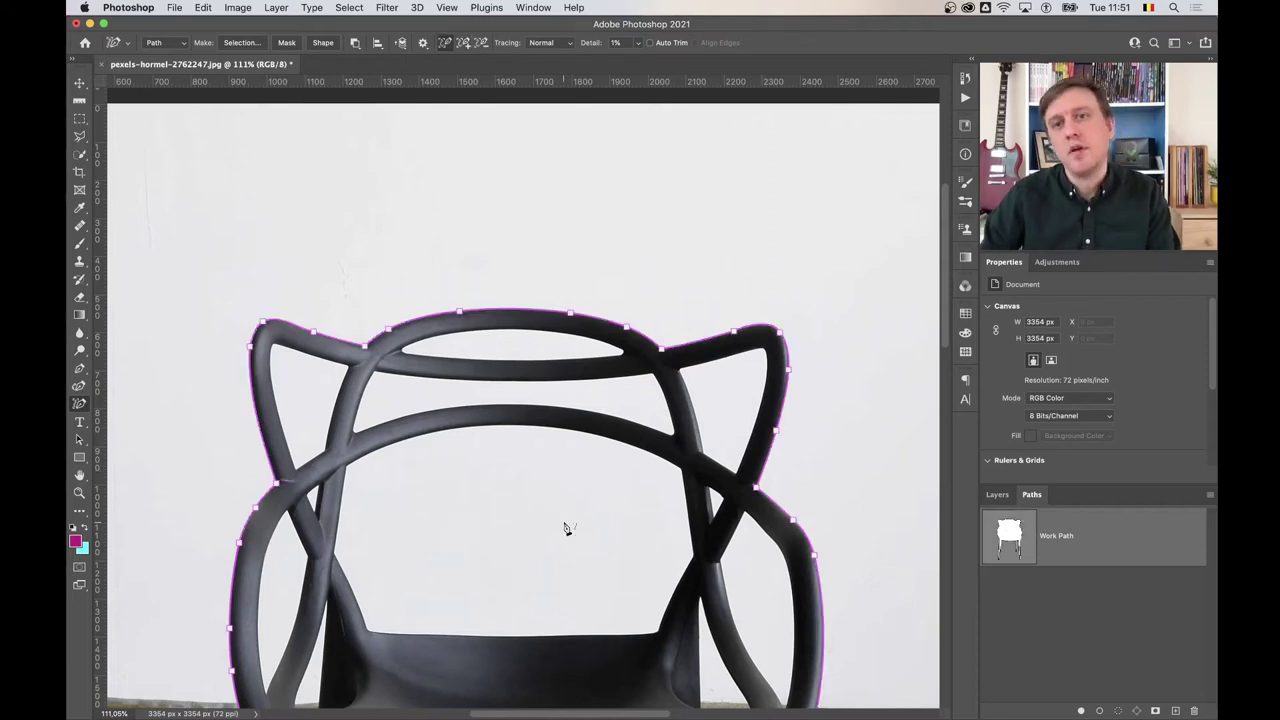
{"action": "scroll", "coordinate": [416, 410], "scroll_direction": "up", "scroll_amount": 5}
{"action": "scroll", "coordinate": [357, 386], "scroll_direction": "up", "scroll_amount": 3}
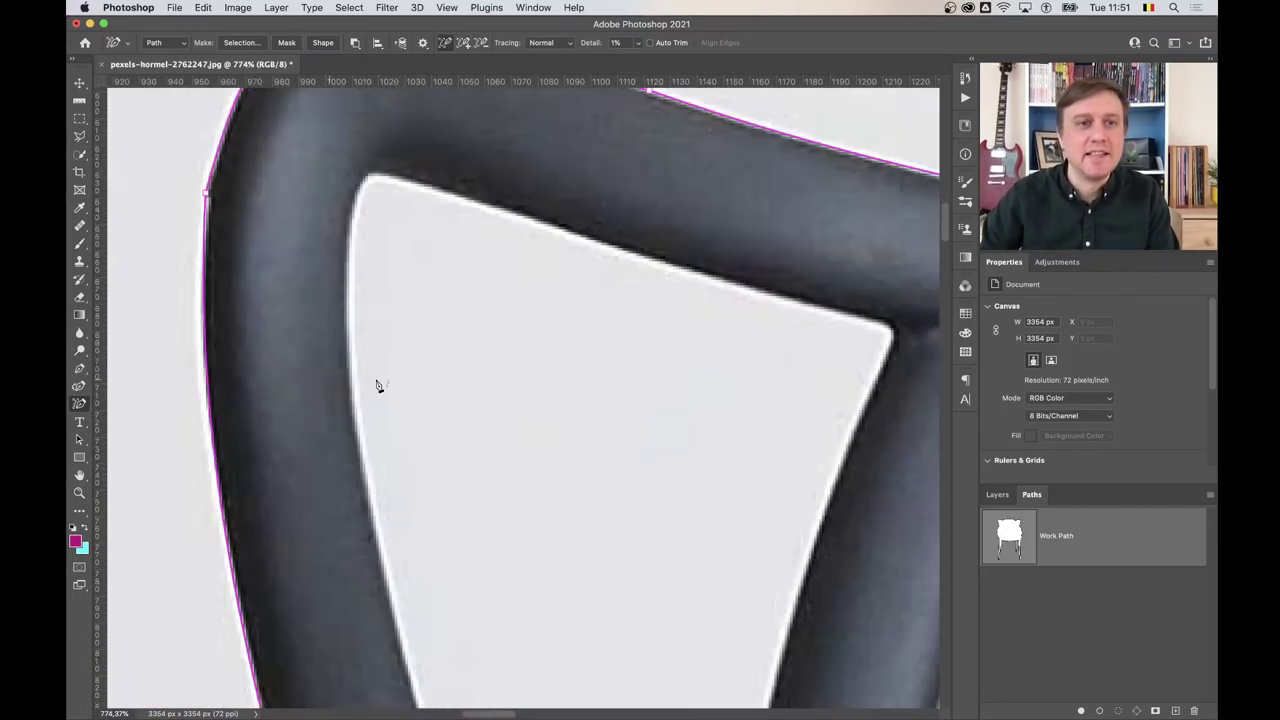
{"action": "scroll", "coordinate": [357, 386], "scroll_direction": "down", "scroll_amount": 2}
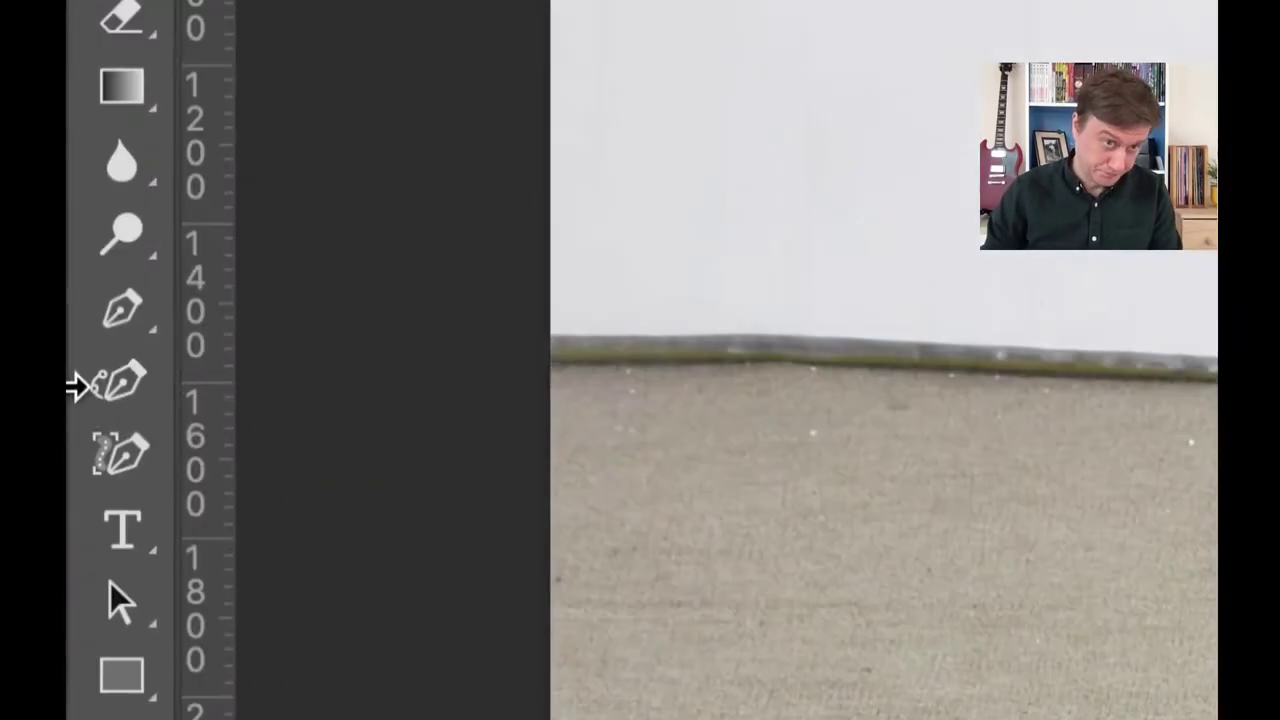
{"action": "left_click", "coordinate": [118, 395]}
{"action": "left_click", "coordinate": [138, 482]}
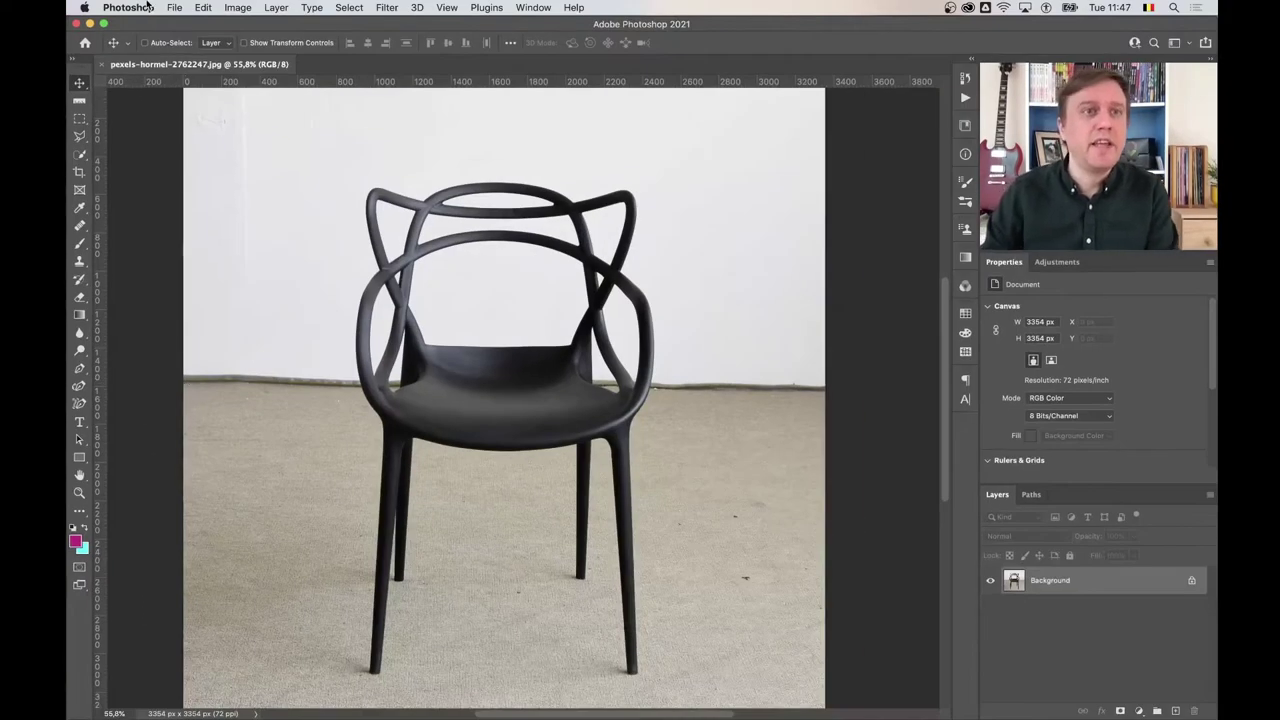
Turn on Enable Content-Aware Tracing Tool in Technology Previews preferences and confirm with OK
{"action": "left_click", "coordinate": [148, 7]}
{"action": "mouse_move", "coordinate": [113, 15]}
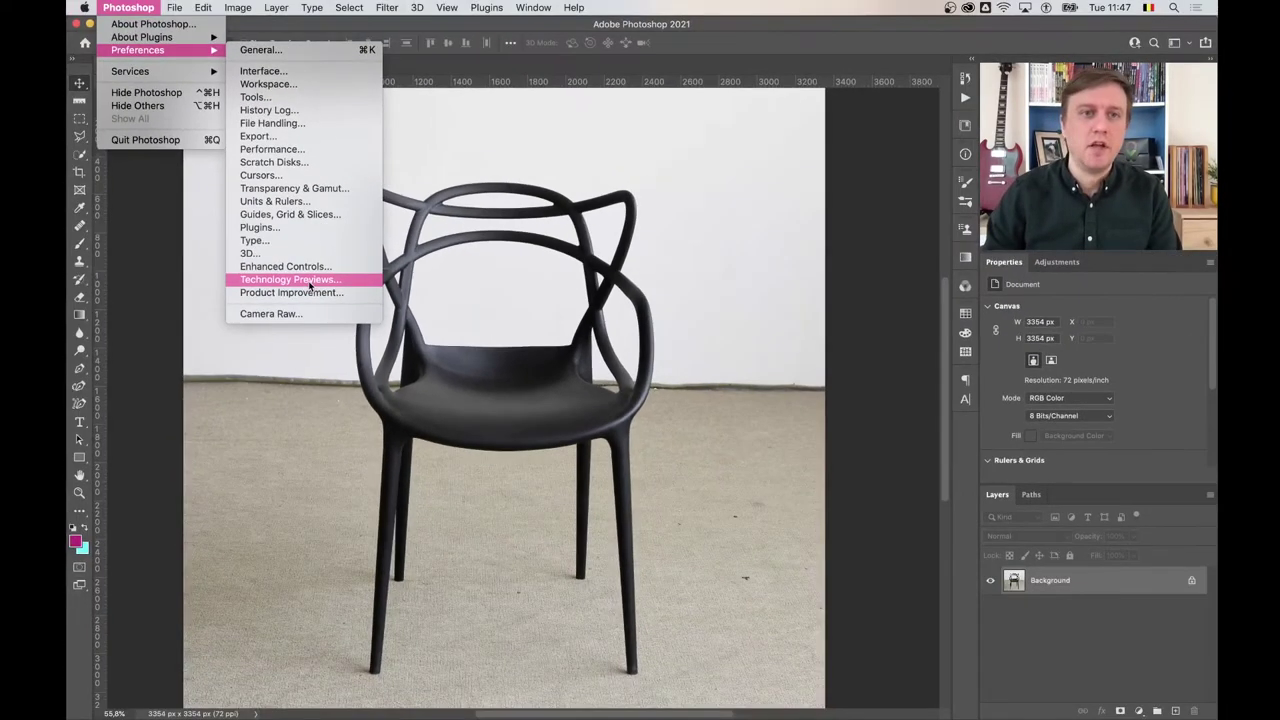
{"action": "left_click", "coordinate": [311, 284]}
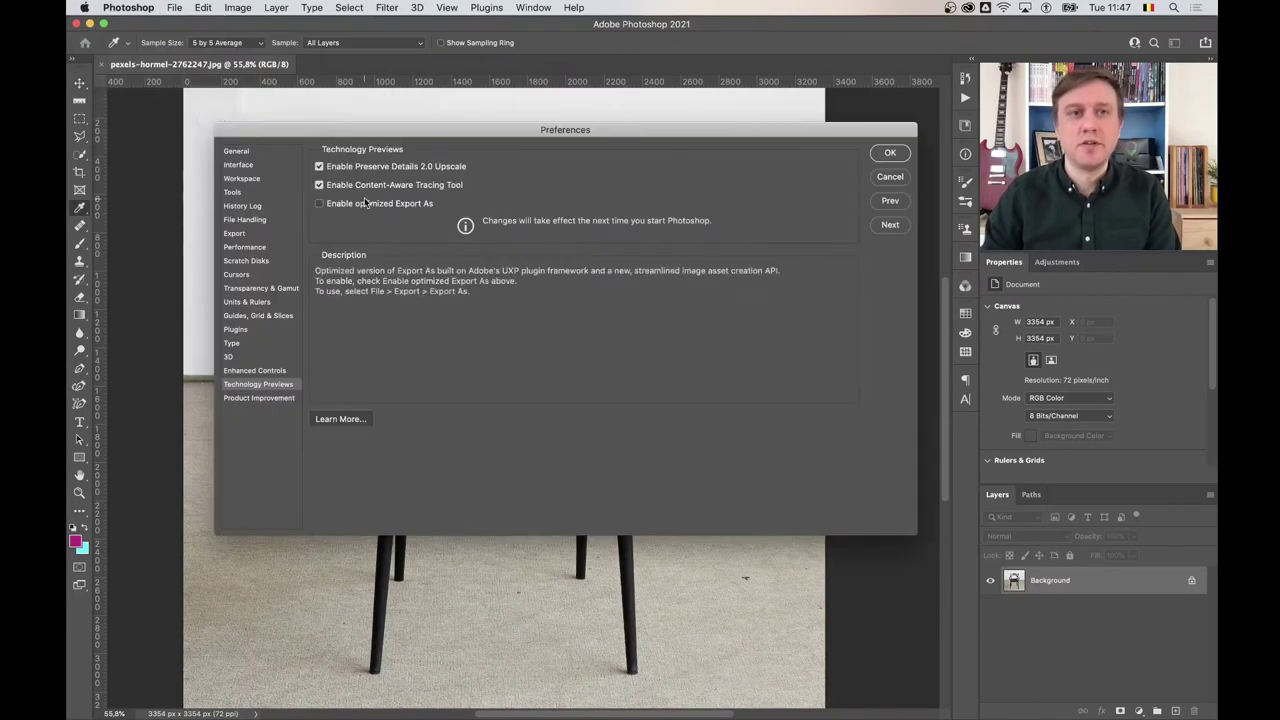
{"action": "left_click", "coordinate": [367, 186]}
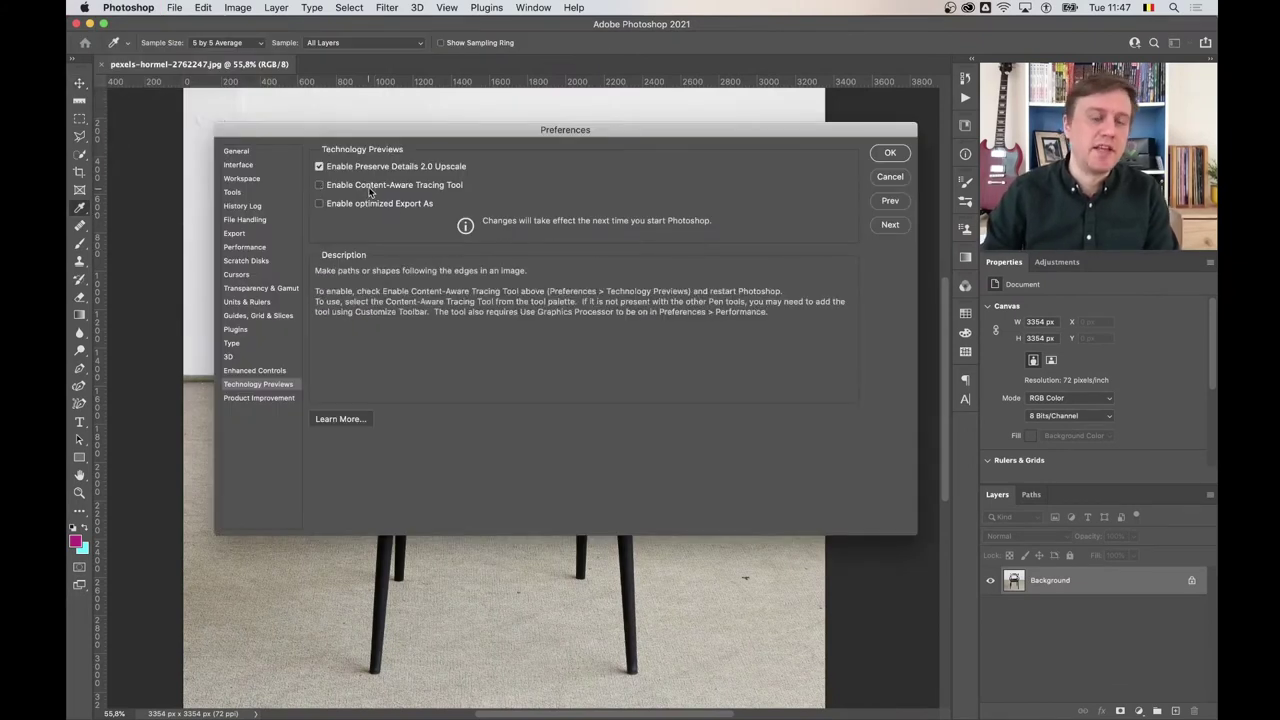
{"action": "mouse_move", "coordinate": [320, 185]}
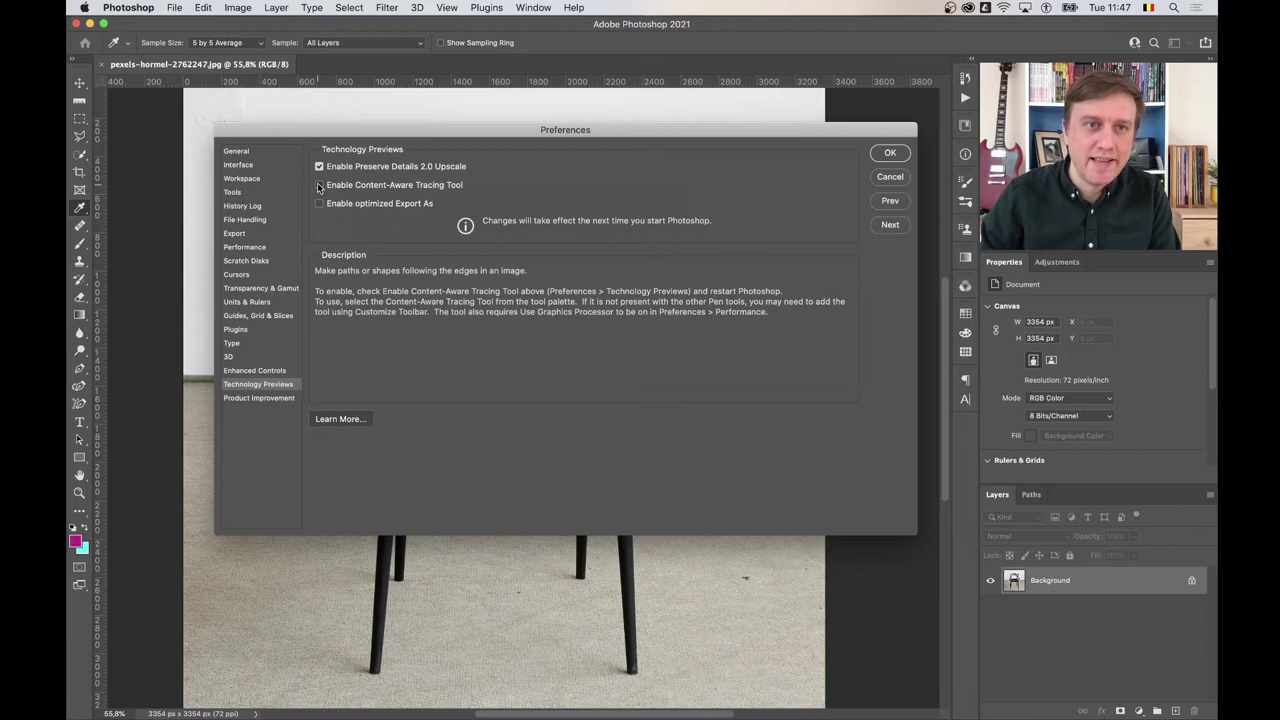
{"action": "left_click", "coordinate": [319, 186]}
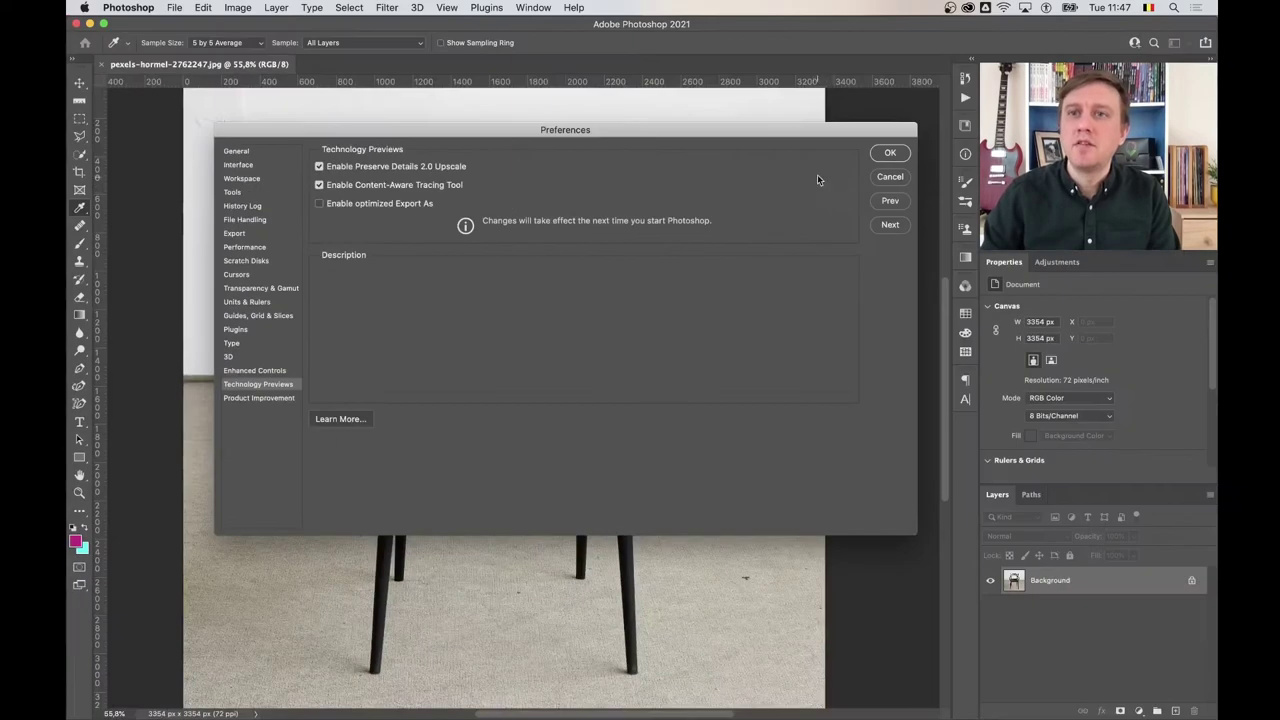
{"action": "left_click", "coordinate": [889, 155]}
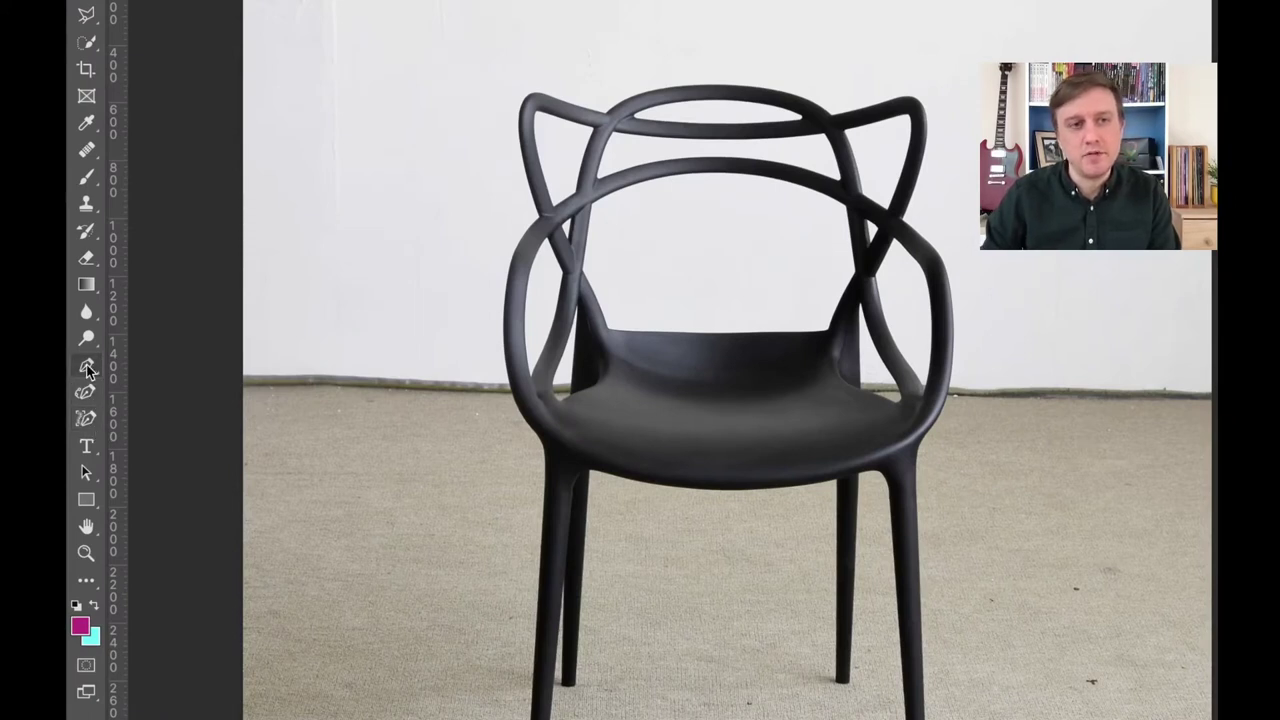
Look through the pen tools and Edit Toolbar list, then select the Content-Aware Tracing Tool
{"action": "left_click", "coordinate": [87, 368]}
{"action": "left_click", "coordinate": [88, 369]}
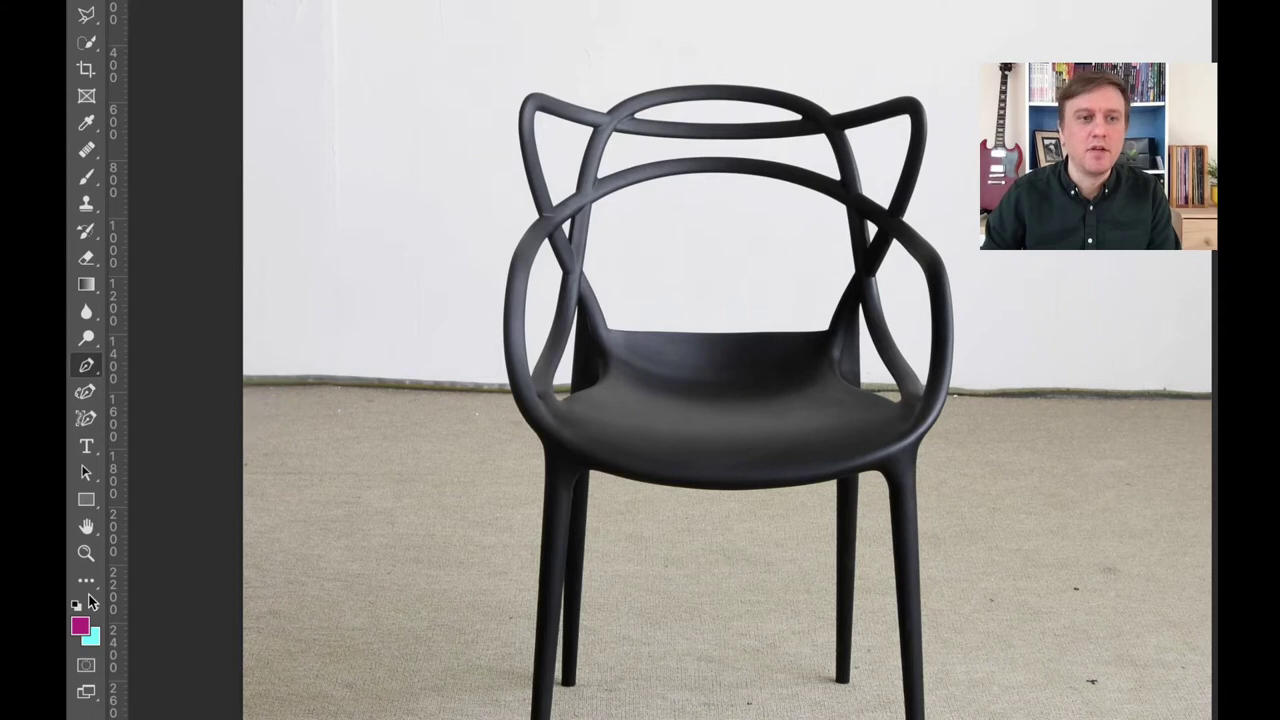
{"action": "left_click", "coordinate": [86, 580]}
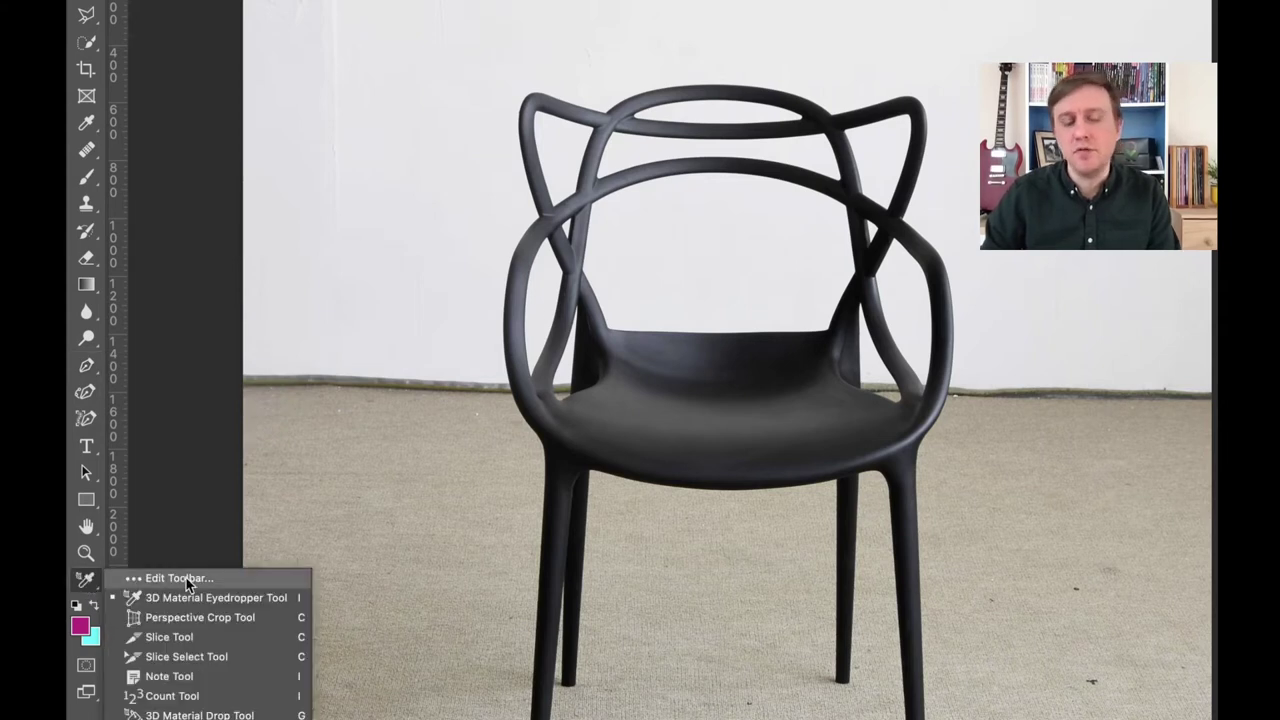
{"action": "left_click", "coordinate": [200, 457]}
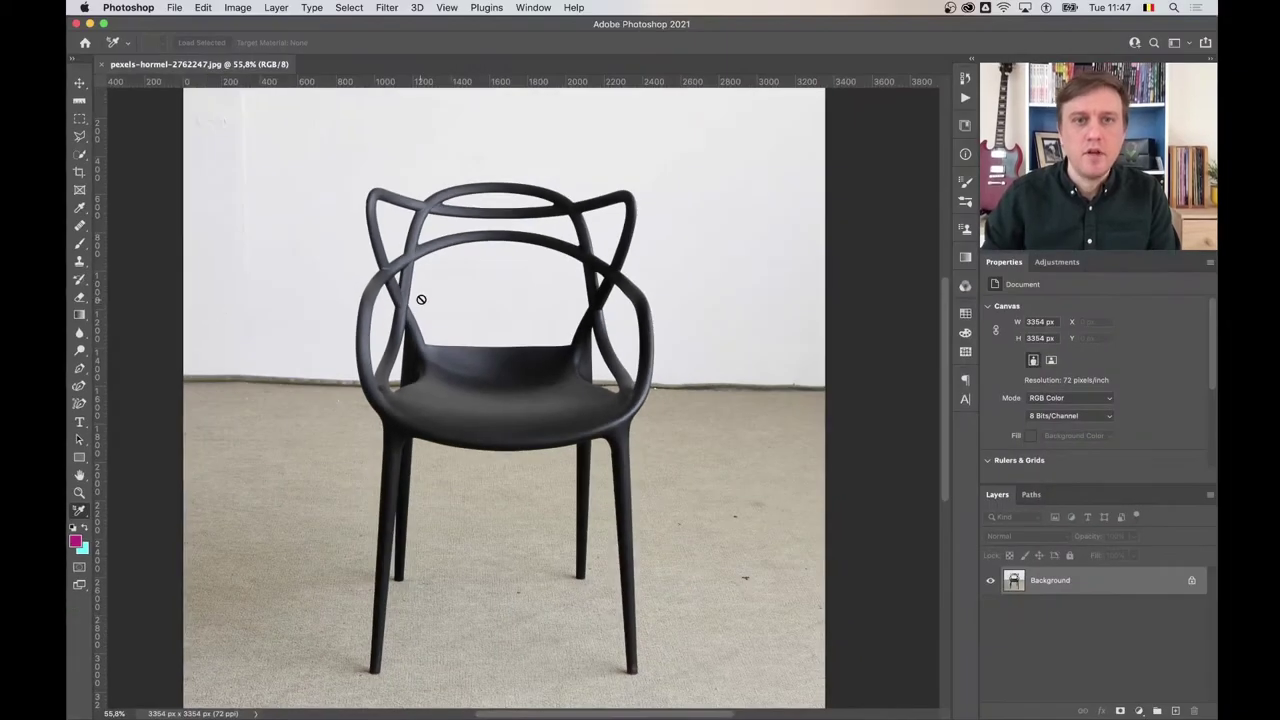
{"action": "left_click", "coordinate": [82, 406]}
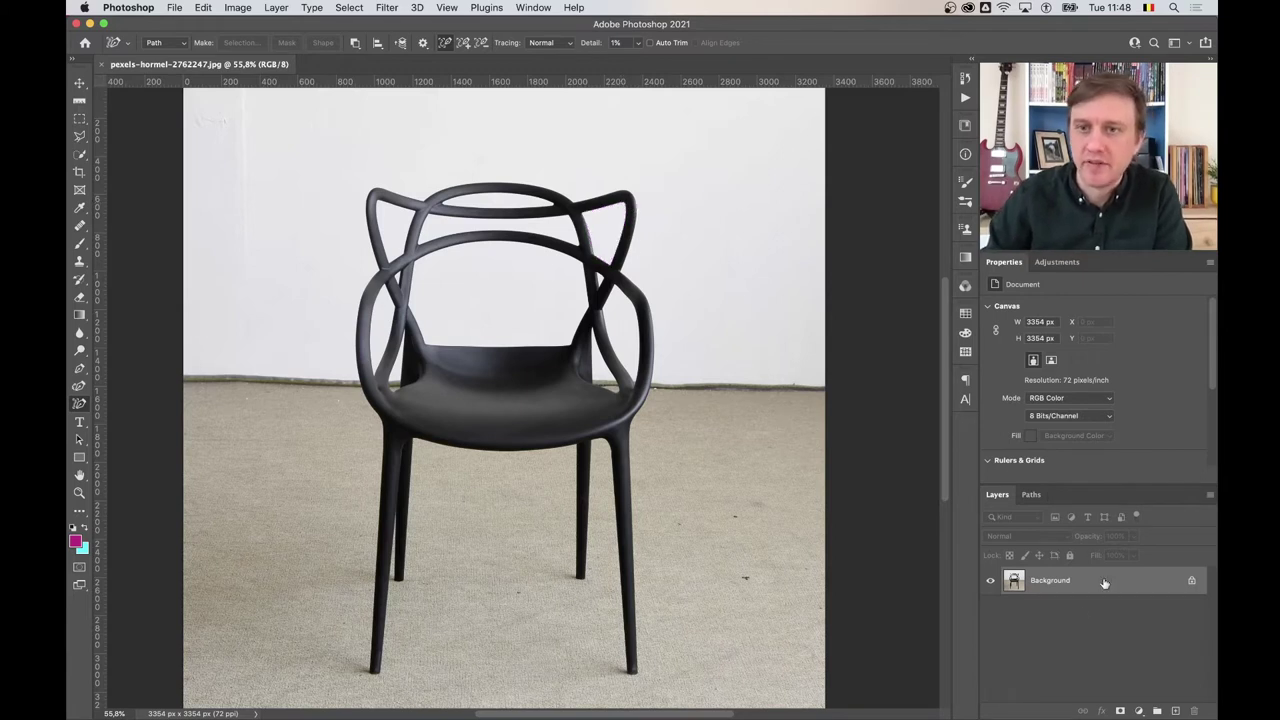
Show the Paths panel and trace the right edge of the front-right leg into a Work Path
{"action": "left_click", "coordinate": [1036, 495]}
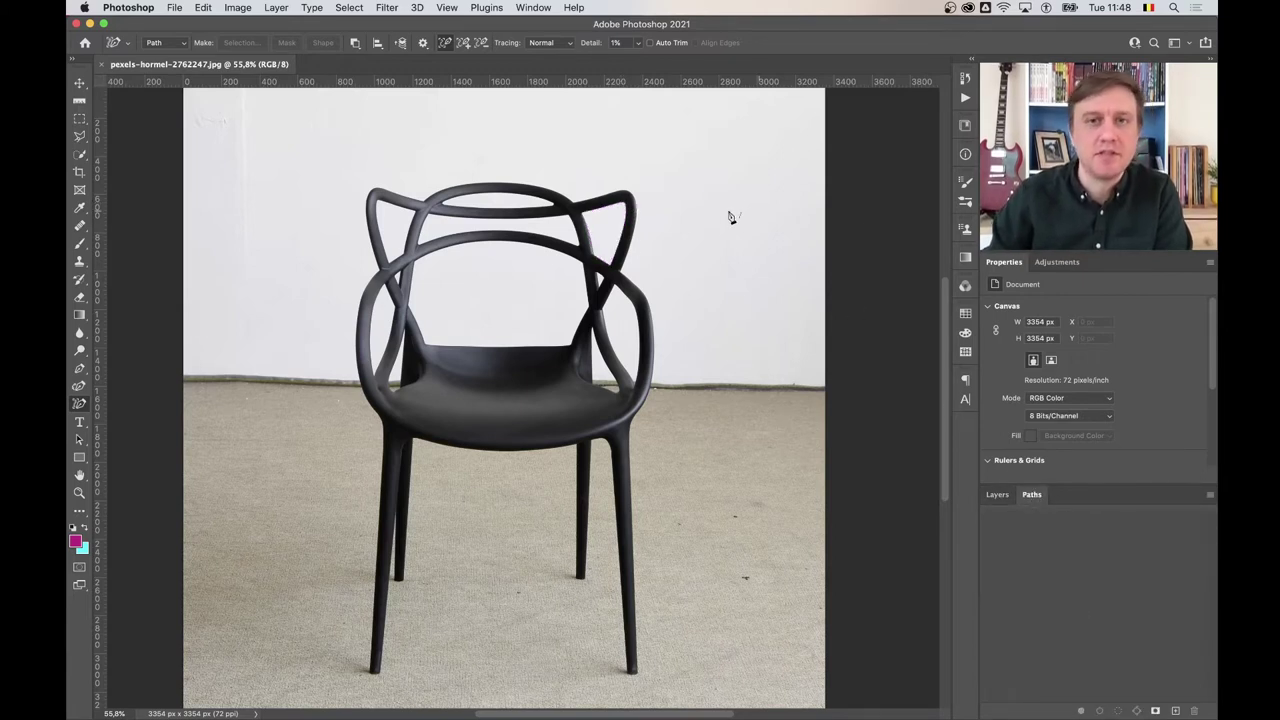
{"action": "left_click", "coordinate": [634, 480]}
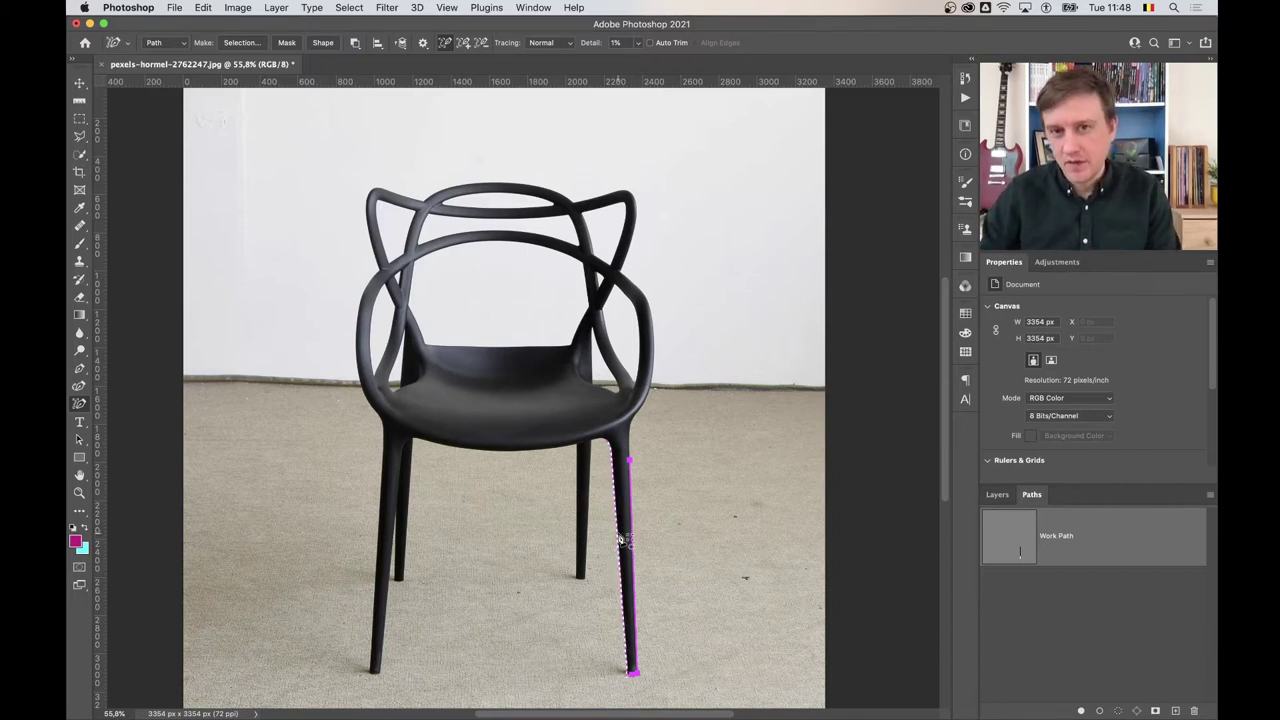
{"action": "scroll", "coordinate": [621, 537], "scroll_direction": "left", "scroll_amount": 3}
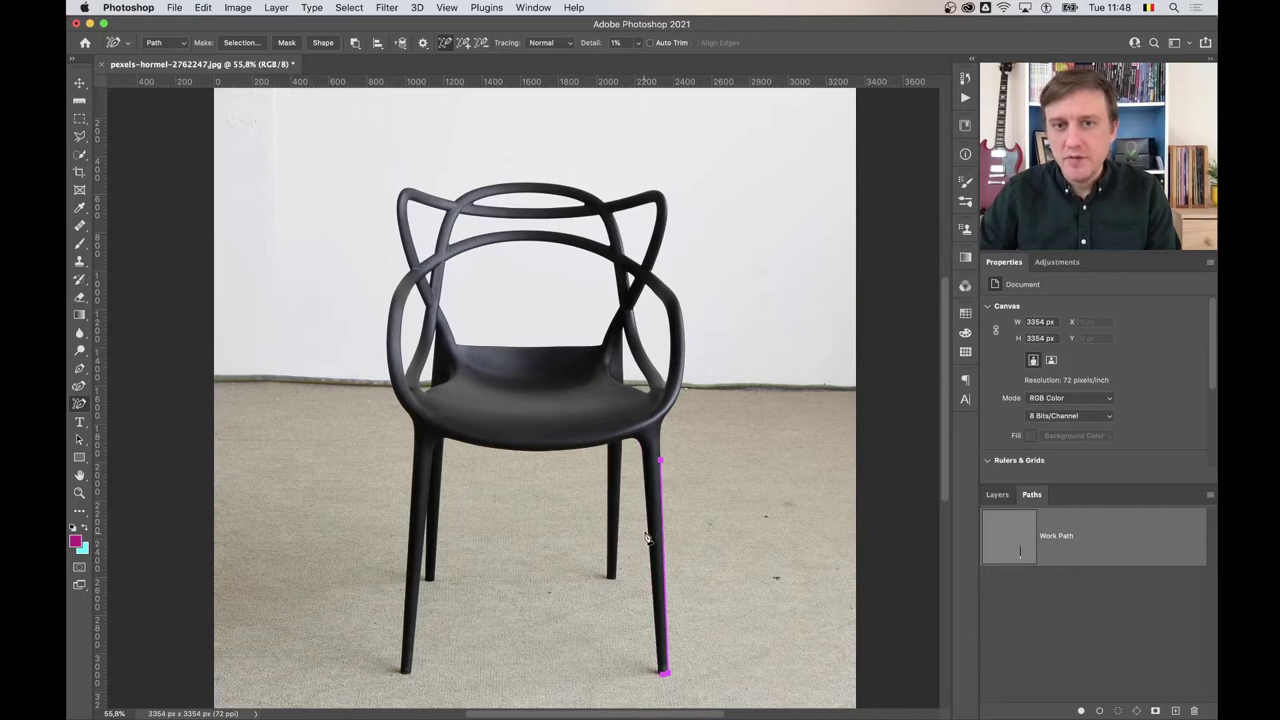
{"action": "left_click_drag", "start_coordinate": [651, 538], "coordinate": [635, 541]}
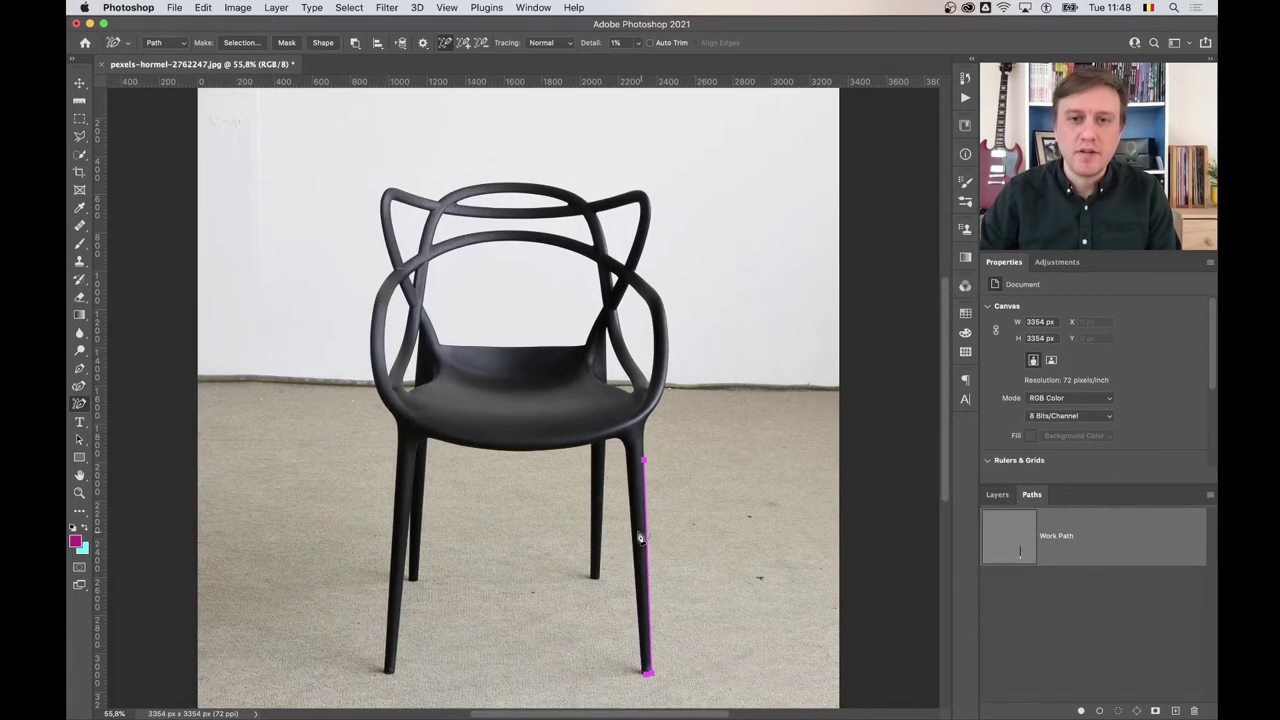
{"action": "scroll", "coordinate": [636, 540], "scroll_direction": "up", "scroll_amount": 5}
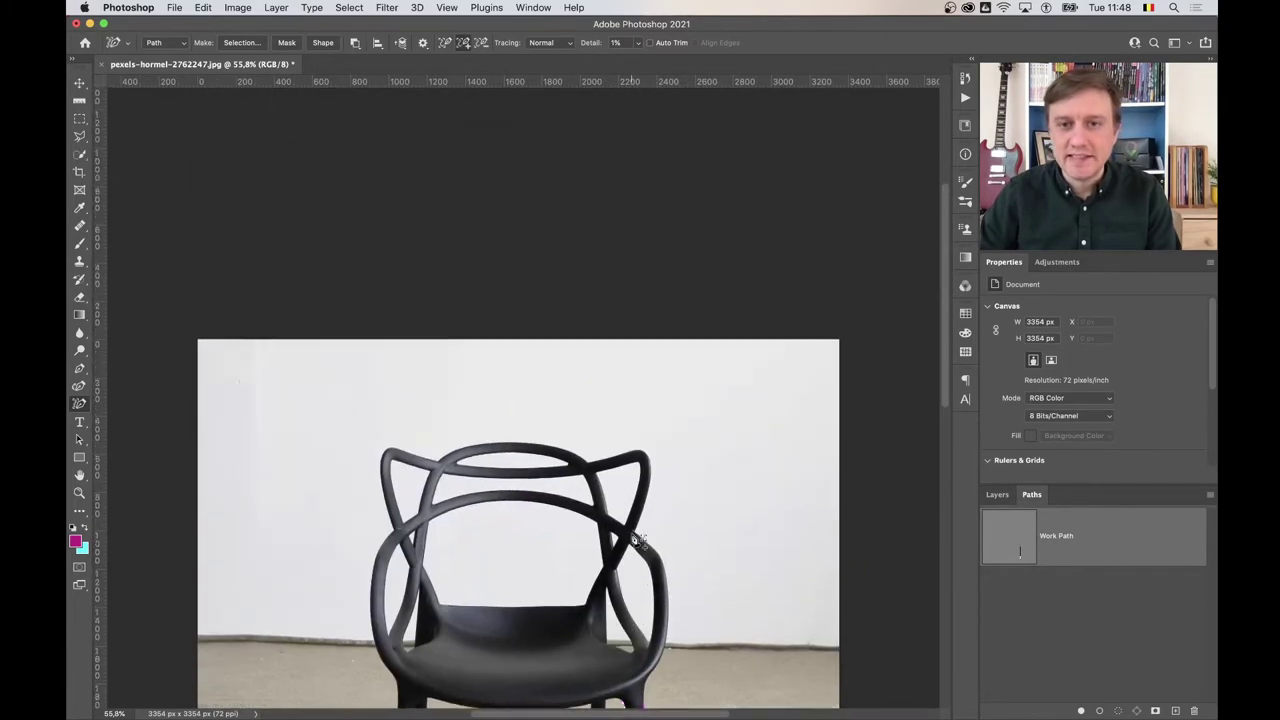
{"action": "scroll", "coordinate": [636, 530], "scroll_direction": "down", "scroll_amount": 7}
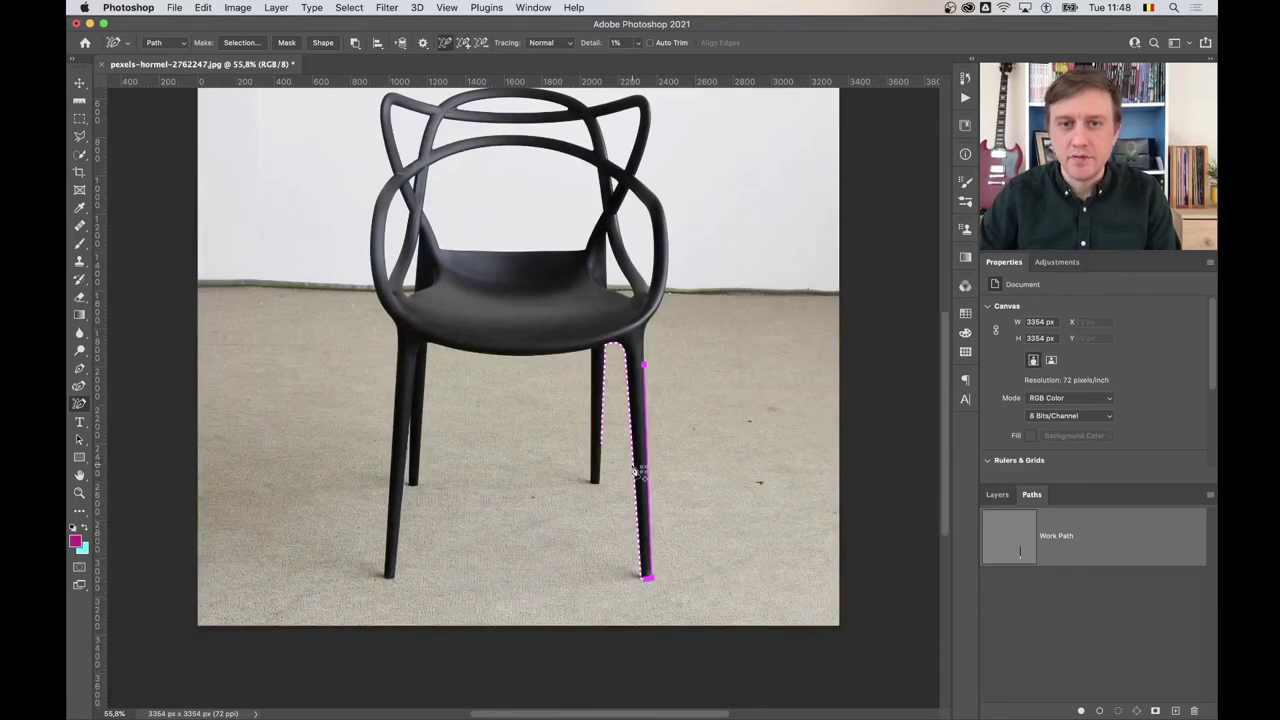
{"action": "scroll", "coordinate": [634, 470], "scroll_direction": "up", "scroll_amount": 1}
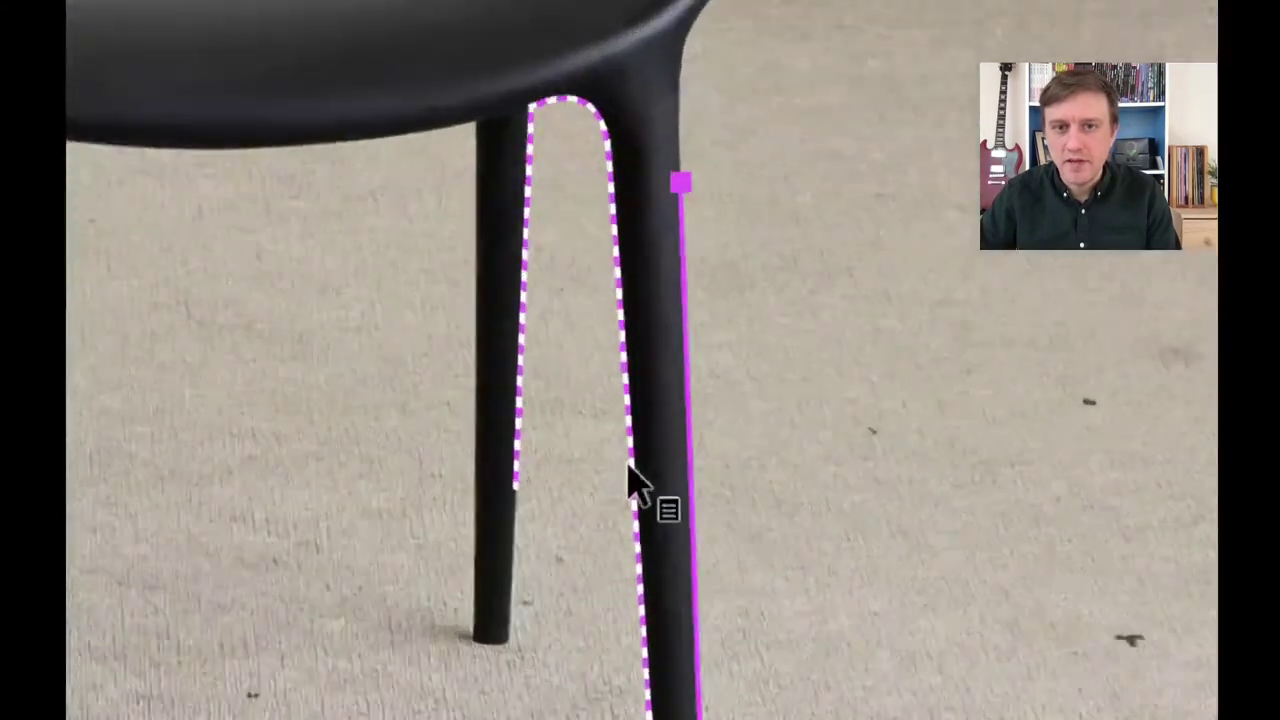
{"action": "key", "text": "p"}
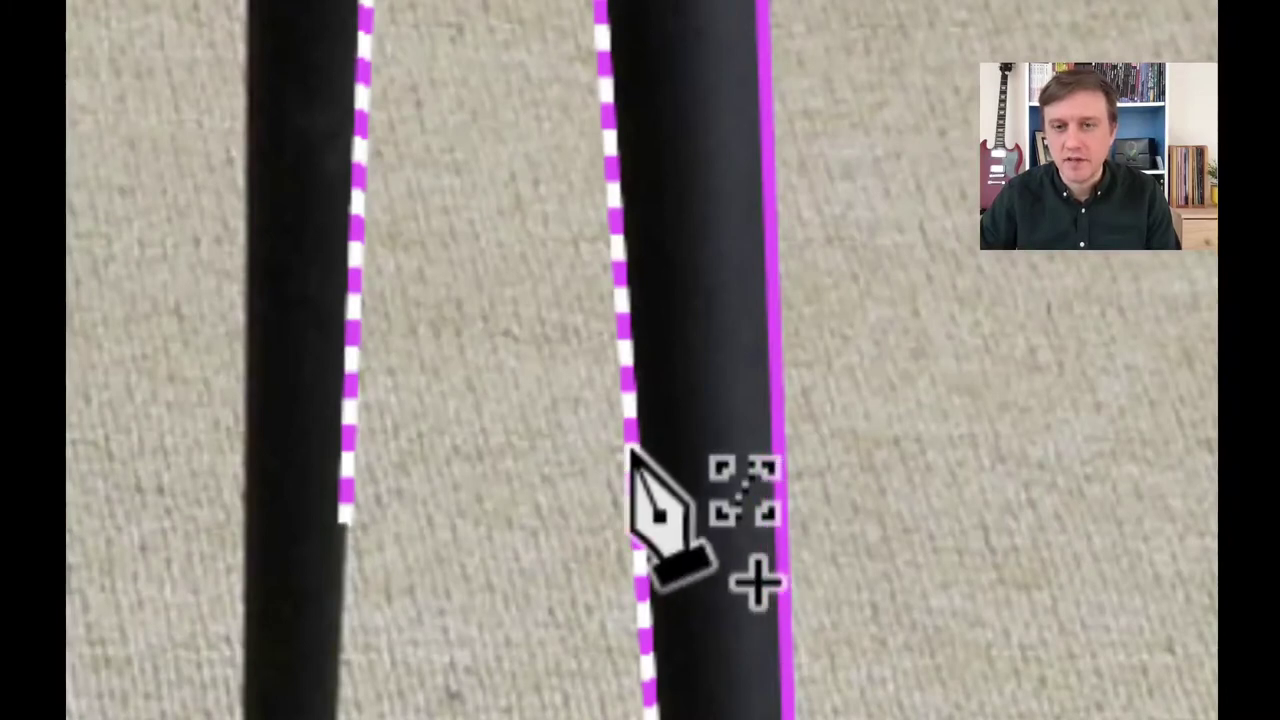
{"action": "key", "text": "ctrl+d"}
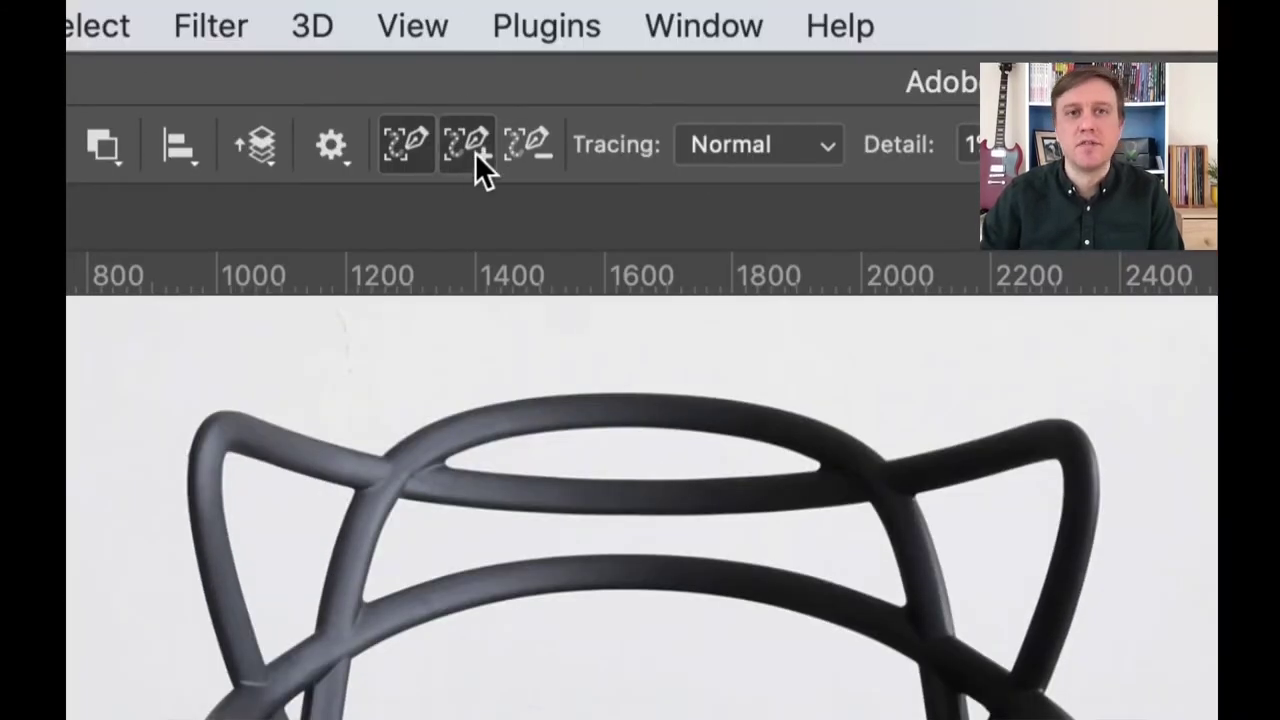
Try the Add and Subtract path modes, return to New, and trace the front-right leg's lower edge
{"action": "left_click", "coordinate": [475, 152]}
{"action": "left_click", "coordinate": [523, 147]}
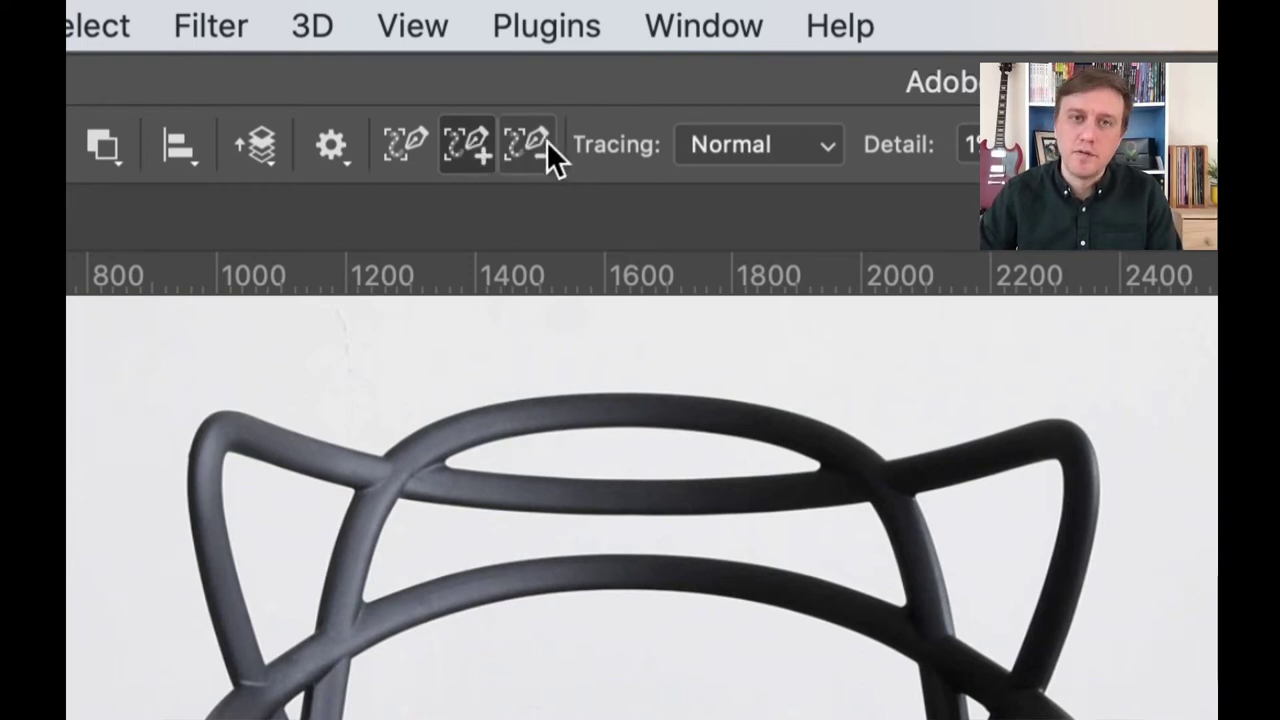
{"action": "left_click", "coordinate": [530, 148]}
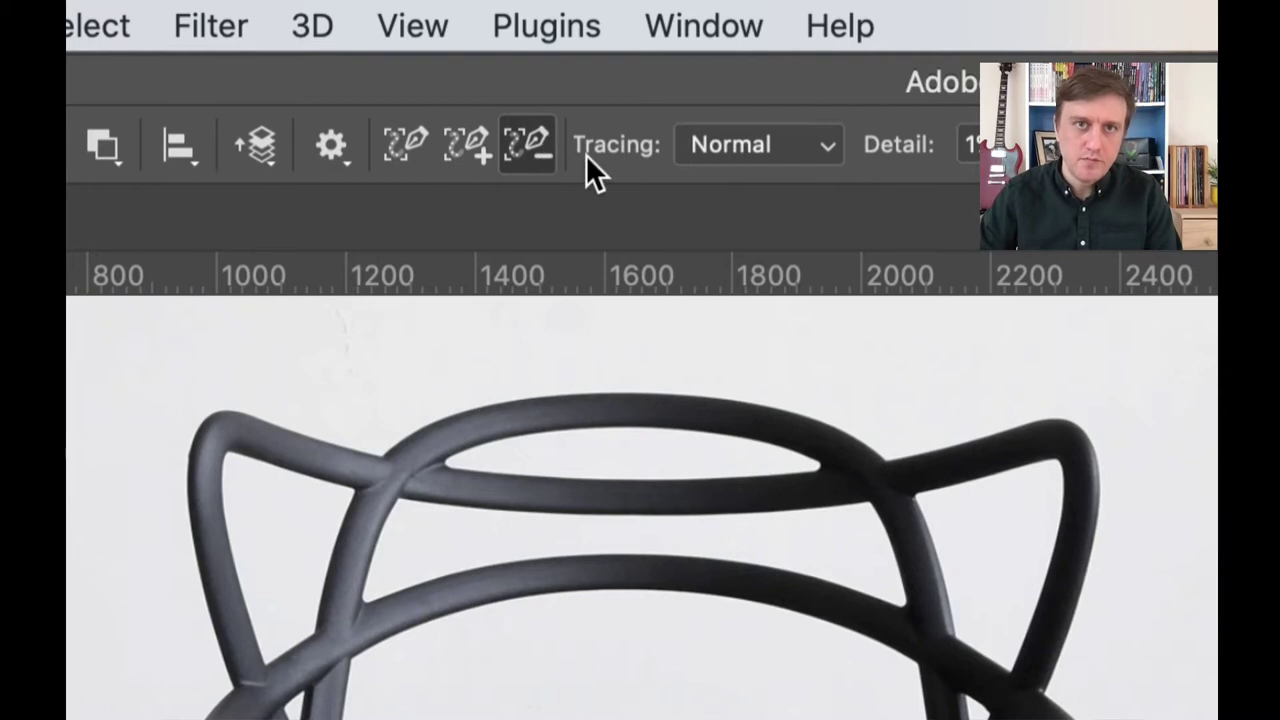
{"action": "left_click", "coordinate": [400, 148]}
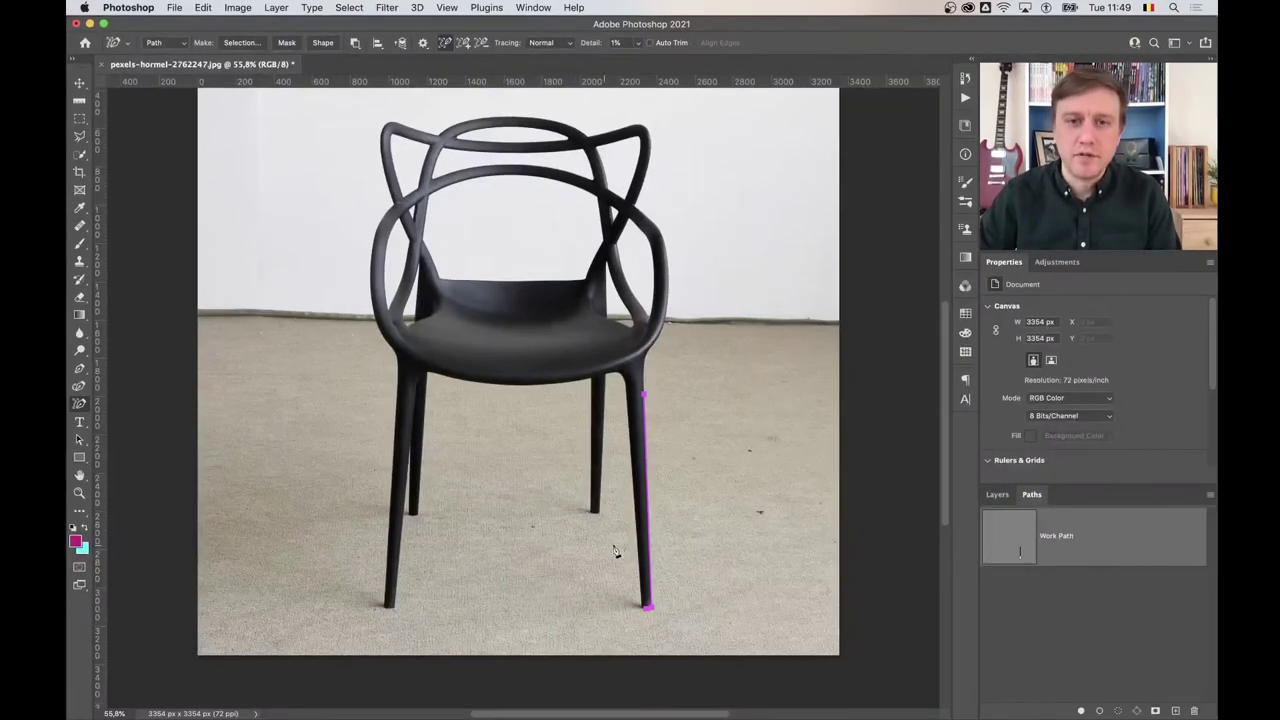
{"action": "left_click", "coordinate": [639, 536]}
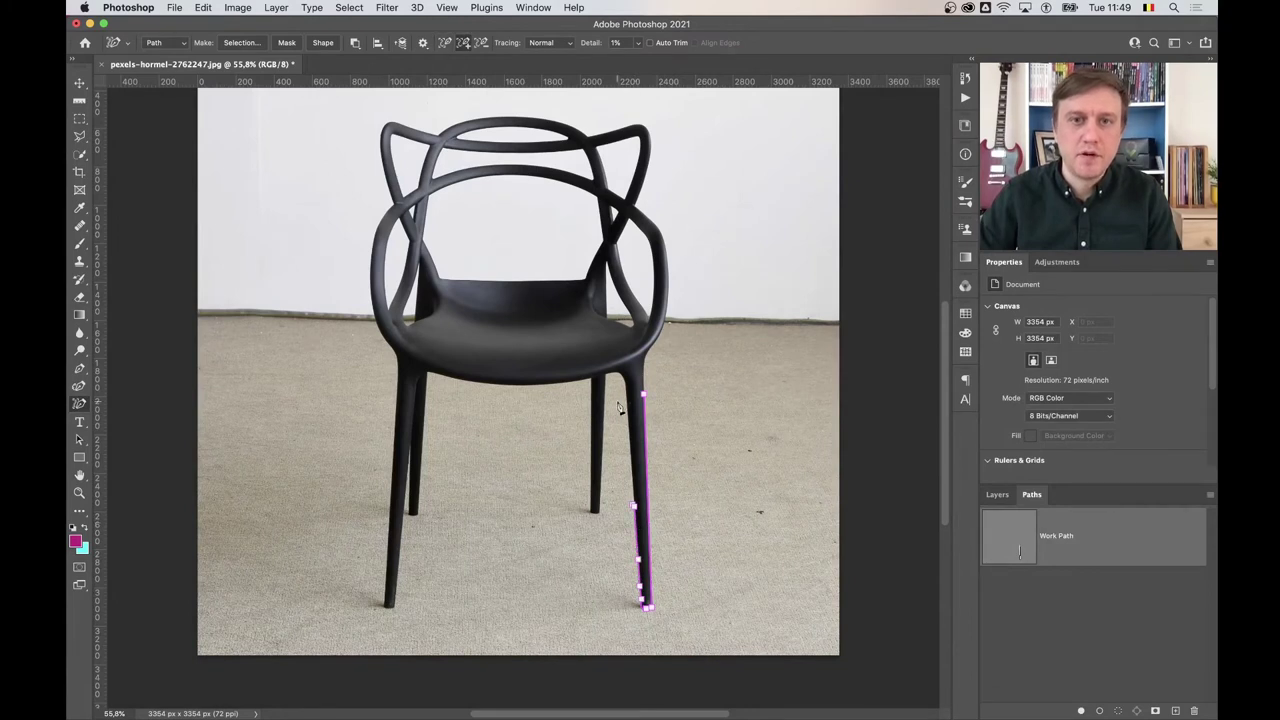
Extend the path along the rear-right leg, seat underside and front-left leg, dropping the stray backrest segment
{"action": "left_click", "coordinate": [597, 503]}
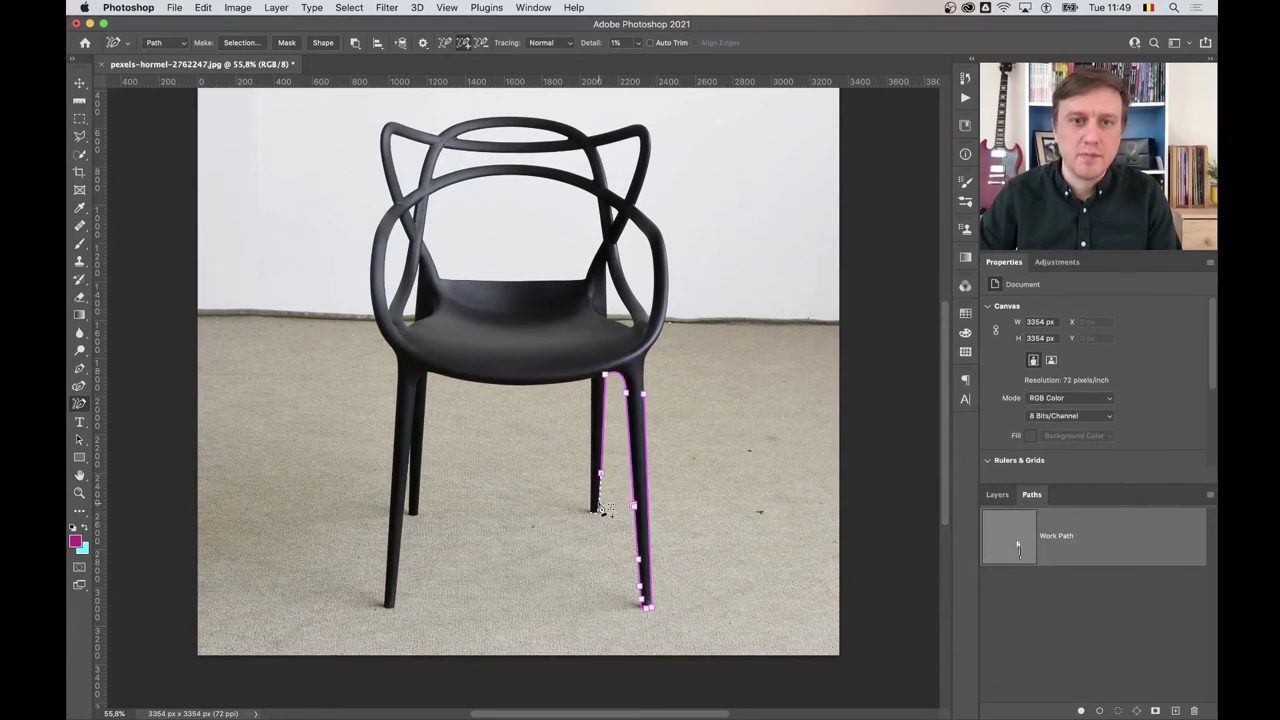
{"action": "left_click", "coordinate": [599, 500]}
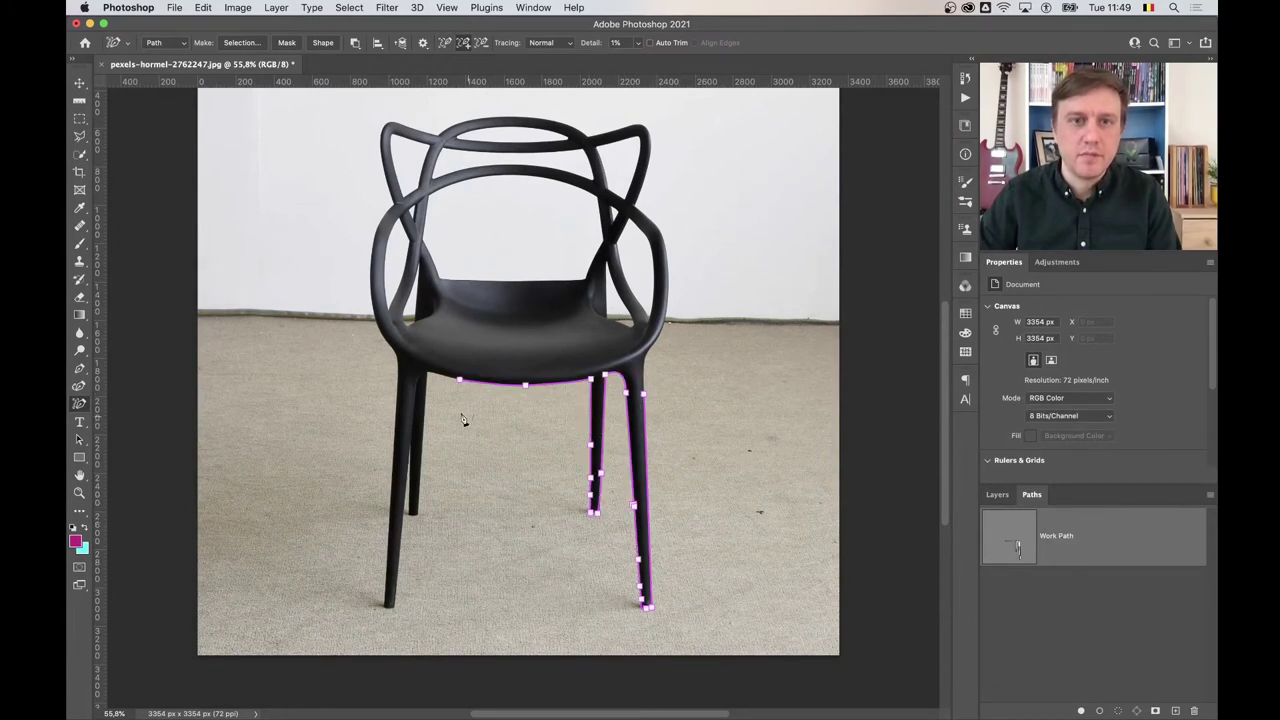
{"action": "left_click", "coordinate": [422, 401]}
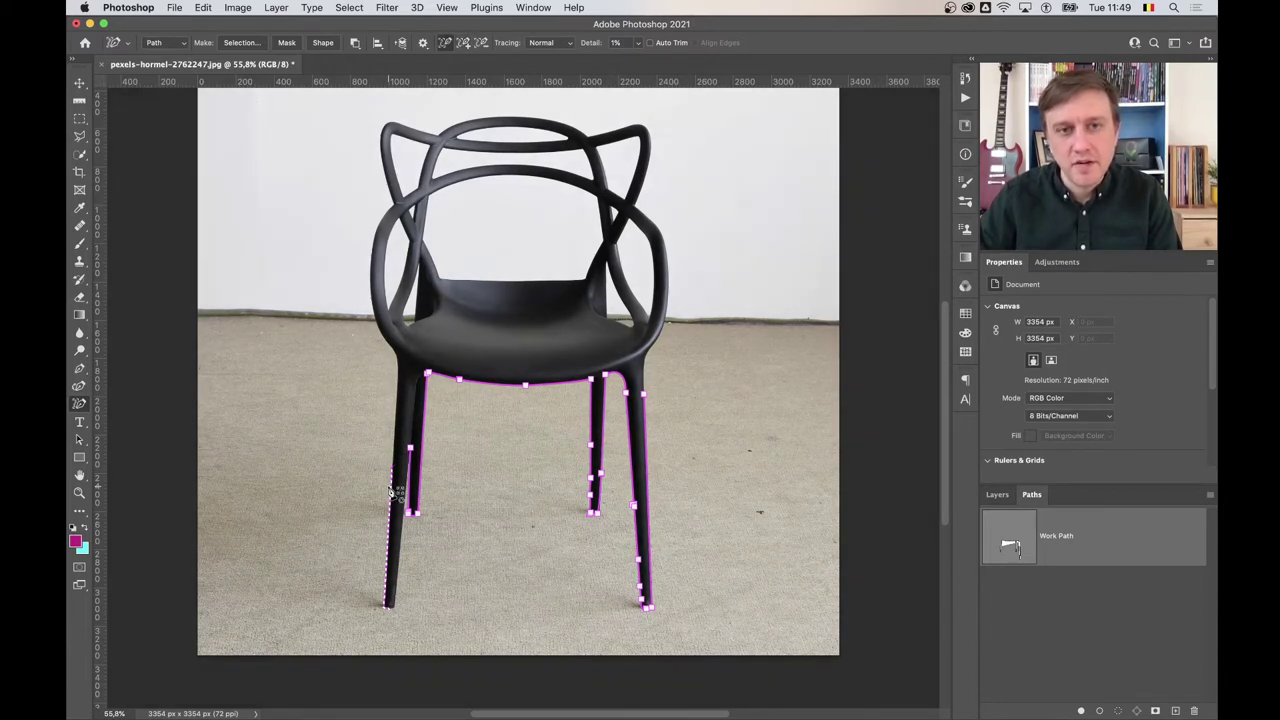
{"action": "left_click", "coordinate": [375, 288]}
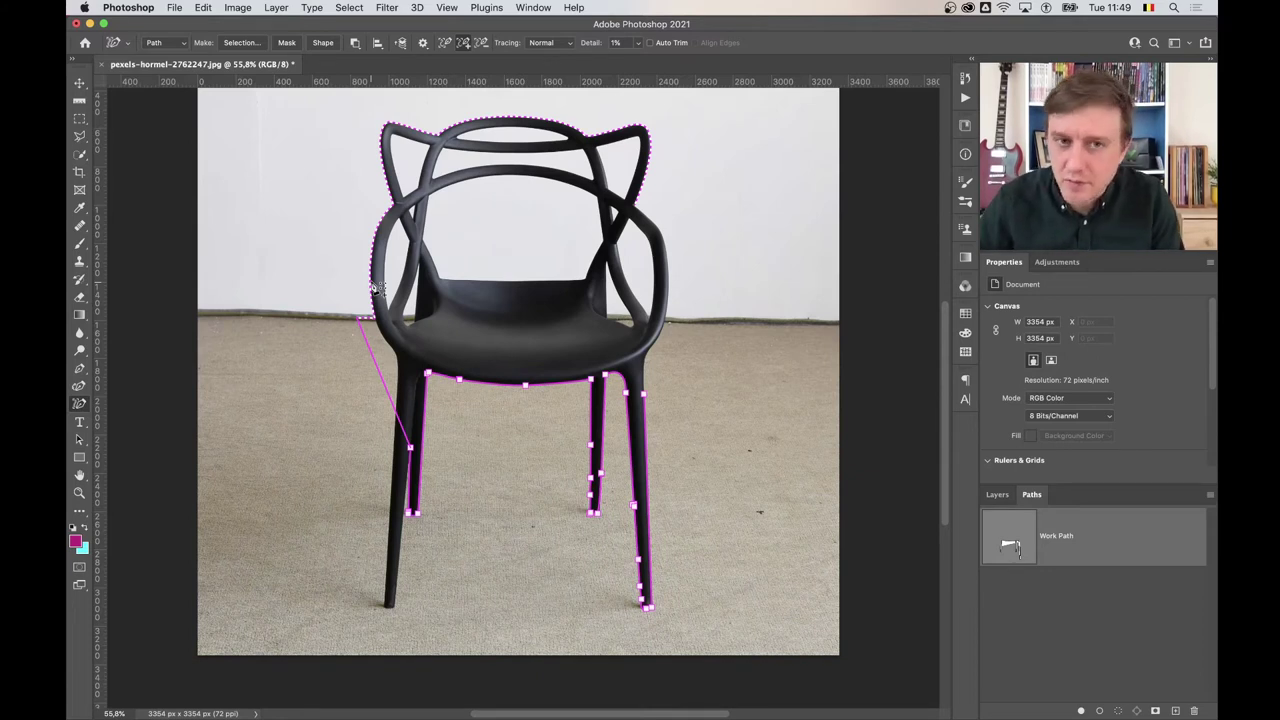
{"action": "key", "text": "BackSpace"}
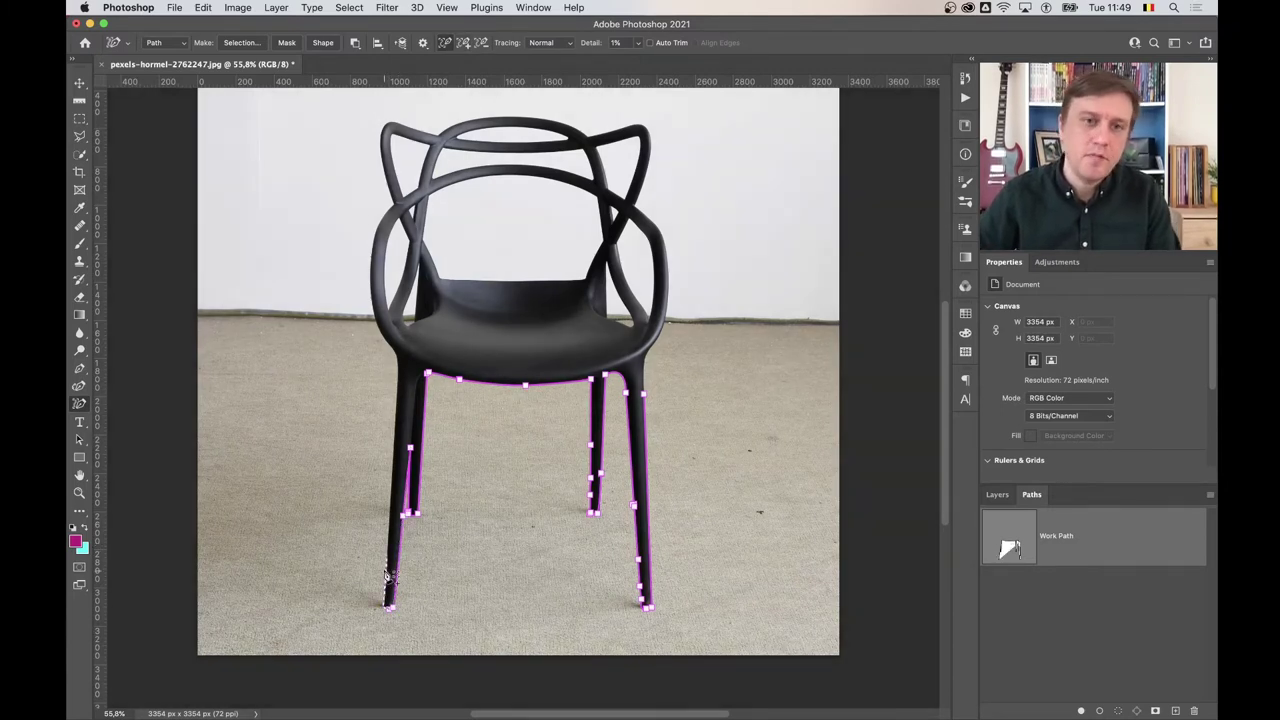
{"action": "scroll", "coordinate": [430, 380], "scroll_direction": "up", "scroll_amount": 5}
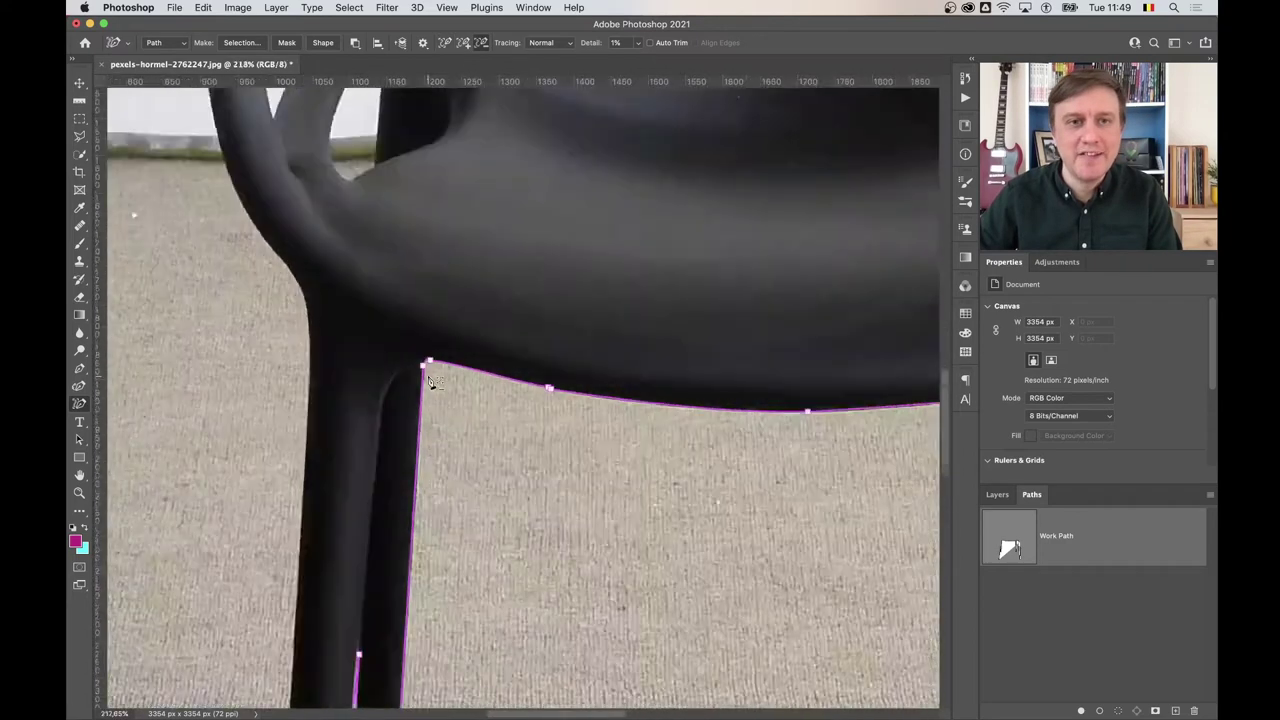
Zoom and pan over the front legs, then trace up the front-left leg's outer edge
{"action": "scroll", "coordinate": [430, 380], "scroll_direction": "up", "scroll_amount": 3}
{"action": "scroll", "coordinate": [430, 380], "scroll_direction": "up", "scroll_amount": 2}
{"action": "scroll", "coordinate": [651, 418], "scroll_direction": "right", "scroll_amount": 5}
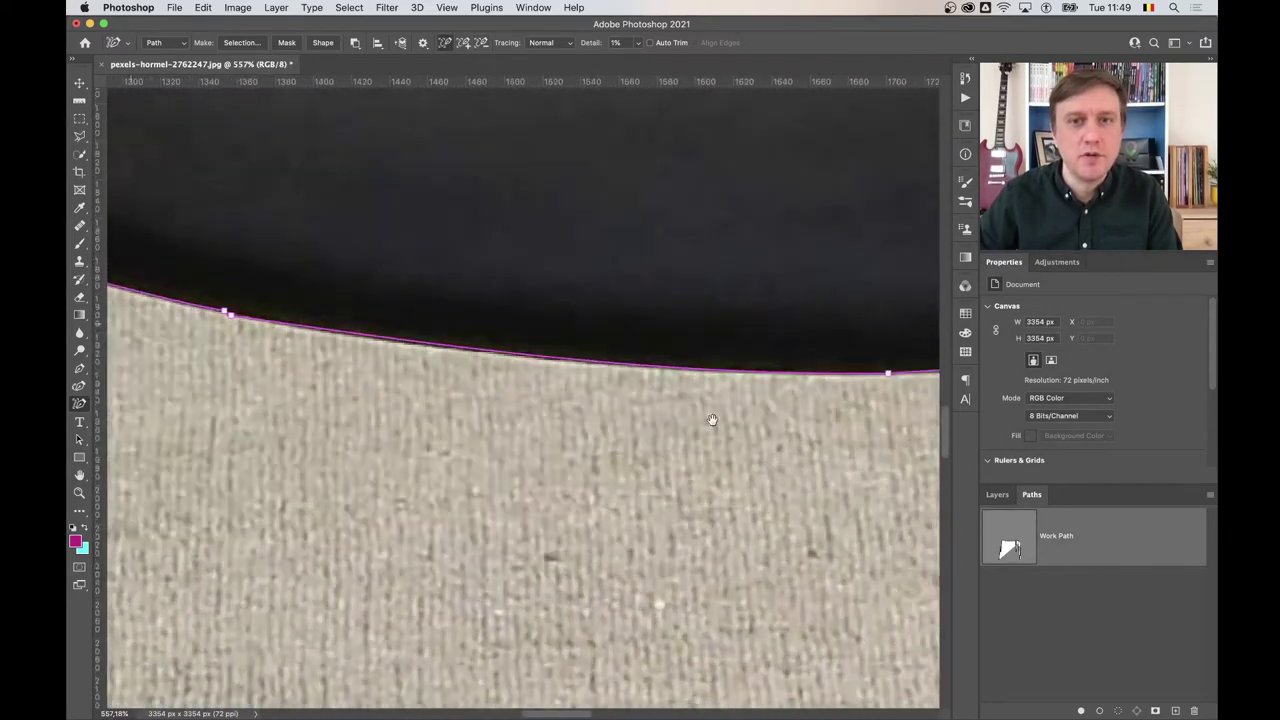
{"action": "scroll", "coordinate": [676, 398], "scroll_direction": "right", "scroll_amount": 5}
{"action": "scroll", "coordinate": [700, 378], "scroll_direction": "right", "scroll_amount": 5}
{"action": "scroll", "coordinate": [725, 357], "scroll_direction": "right", "scroll_amount": 5}
{"action": "scroll", "coordinate": [750, 337], "scroll_direction": "right", "scroll_amount": 10}
{"action": "scroll", "coordinate": [600, 330], "scroll_direction": "right", "scroll_amount": 2}
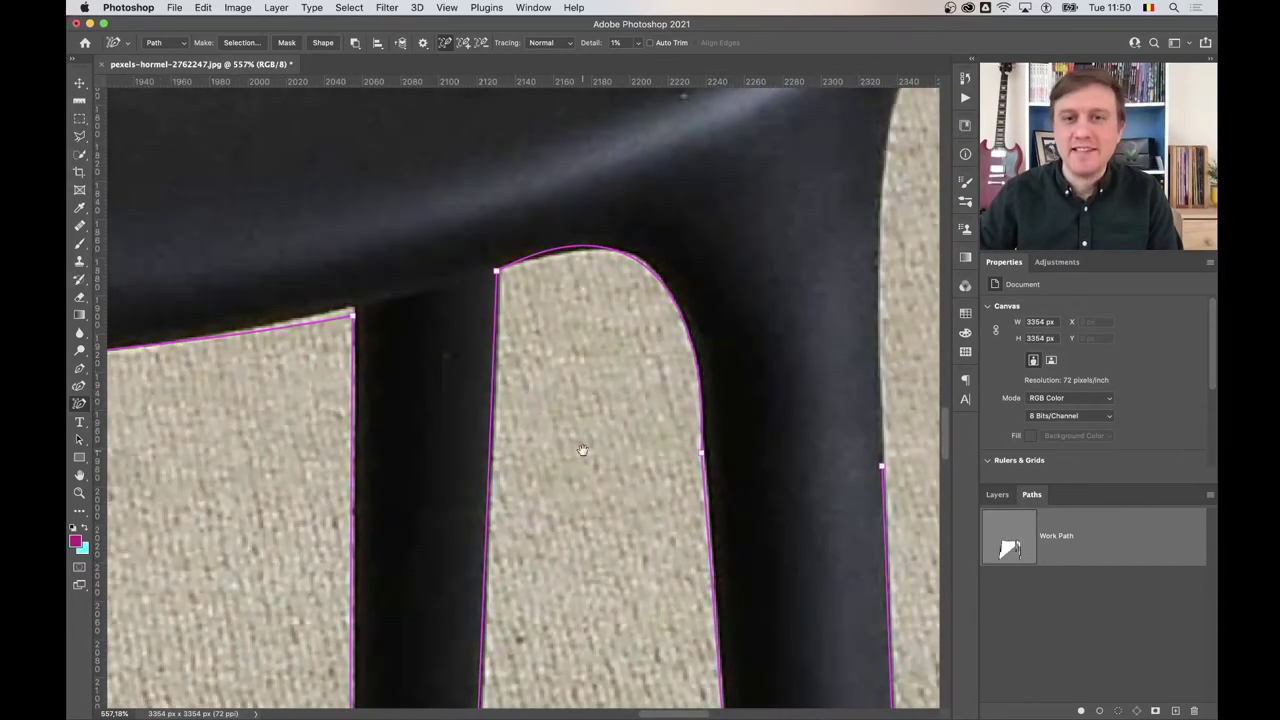
{"action": "scroll", "coordinate": [540, 380], "scroll_direction": "down", "scroll_amount": 3}
{"action": "scroll", "coordinate": [502, 316], "scroll_direction": "down", "scroll_amount": 5}
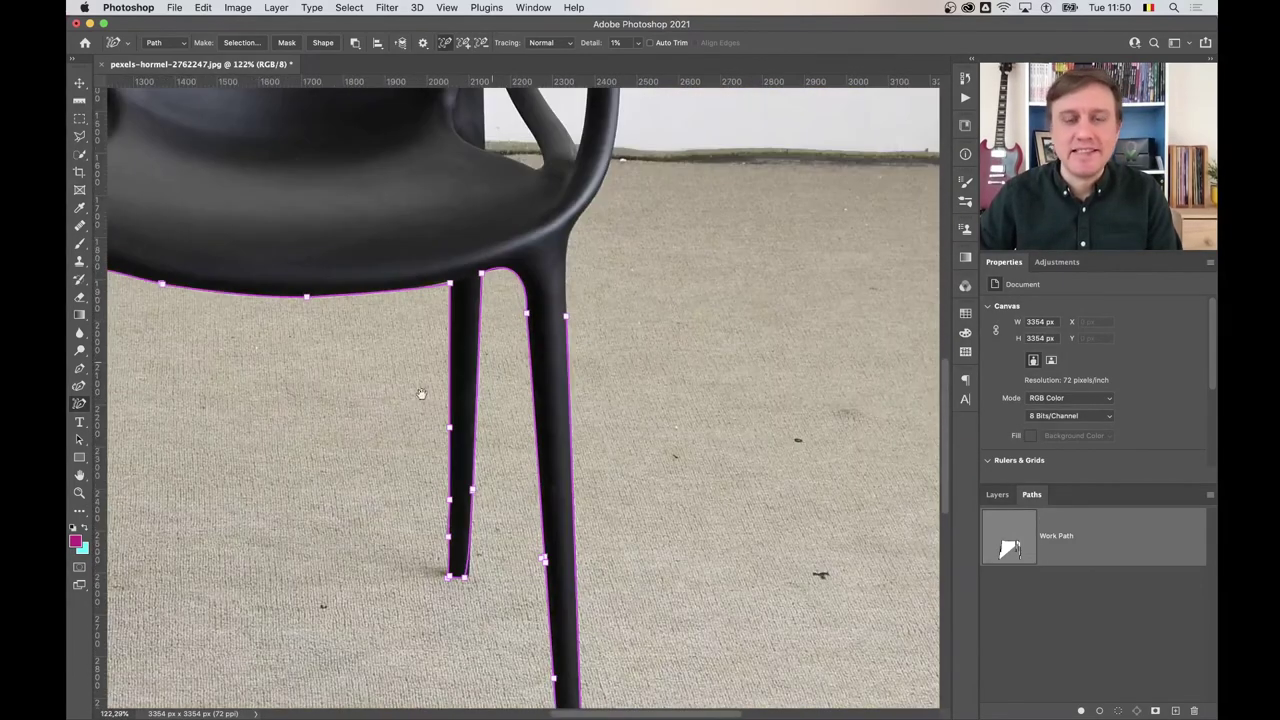
{"action": "scroll", "coordinate": [500, 360], "scroll_direction": "left", "scroll_amount": 5}
{"action": "scroll", "coordinate": [486, 360], "scroll_direction": "down", "scroll_amount": 3}
{"action": "scroll", "coordinate": [420, 365], "scroll_direction": "left", "scroll_amount": 5}
{"action": "scroll", "coordinate": [400, 370], "scroll_direction": "left", "scroll_amount": 2}
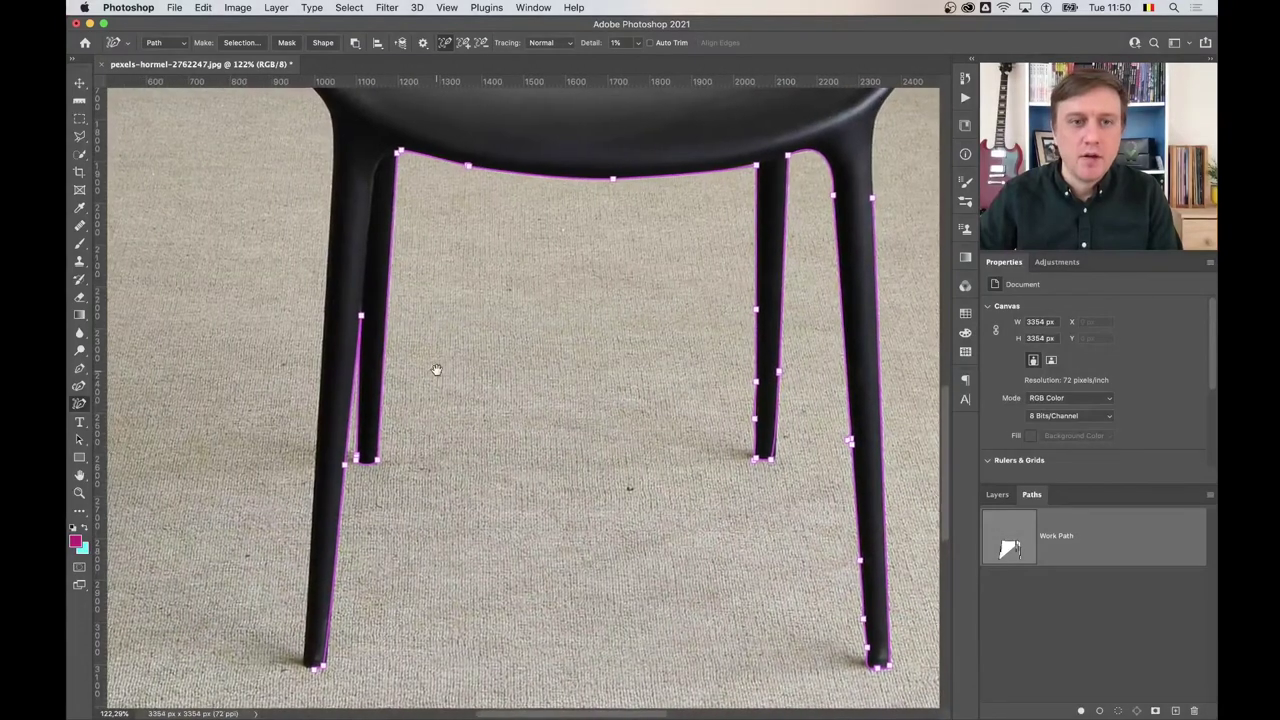
{"action": "left_click_drag", "start_coordinate": [436, 370], "coordinate": [486, 357]}
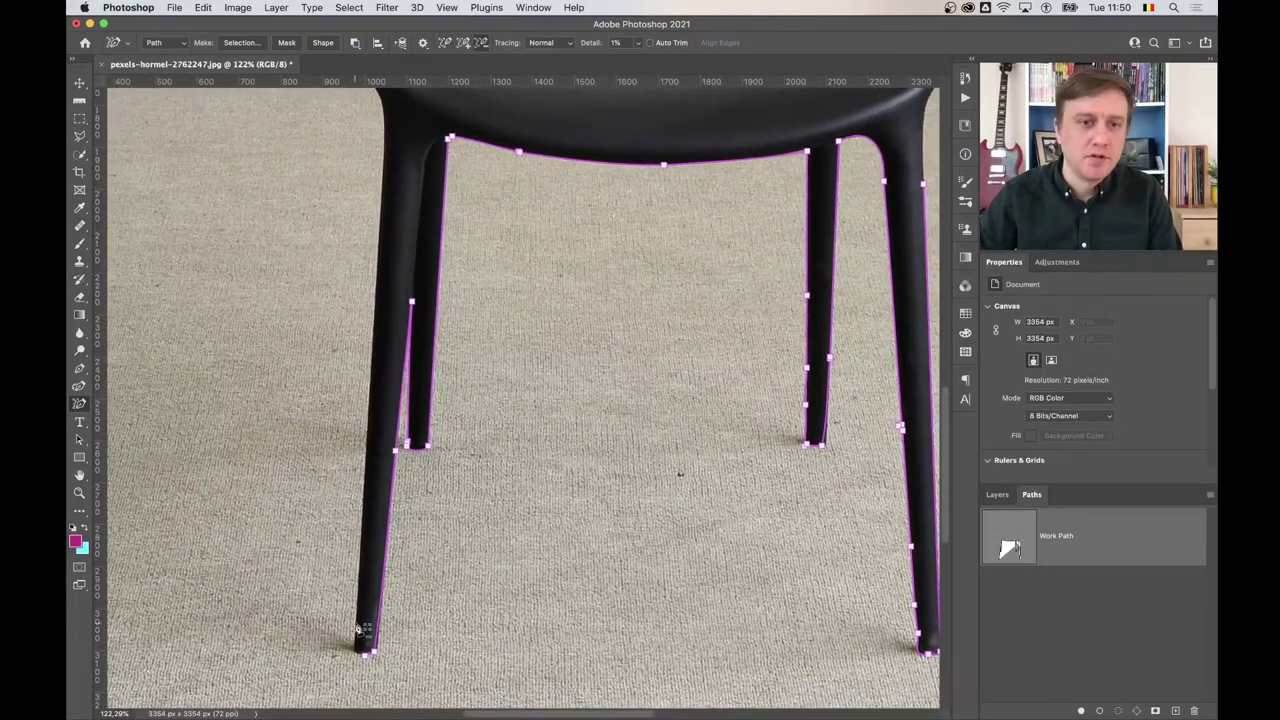
{"action": "scroll", "coordinate": [357, 628], "scroll_direction": "up", "scroll_amount": 2}
{"action": "scroll", "coordinate": [360, 623], "scroll_direction": "up", "scroll_amount": 3}
{"action": "scroll", "coordinate": [386, 563], "scroll_direction": "up", "scroll_amount": 2}
{"action": "scroll", "coordinate": [383, 594], "scroll_direction": "up", "scroll_amount": 2}
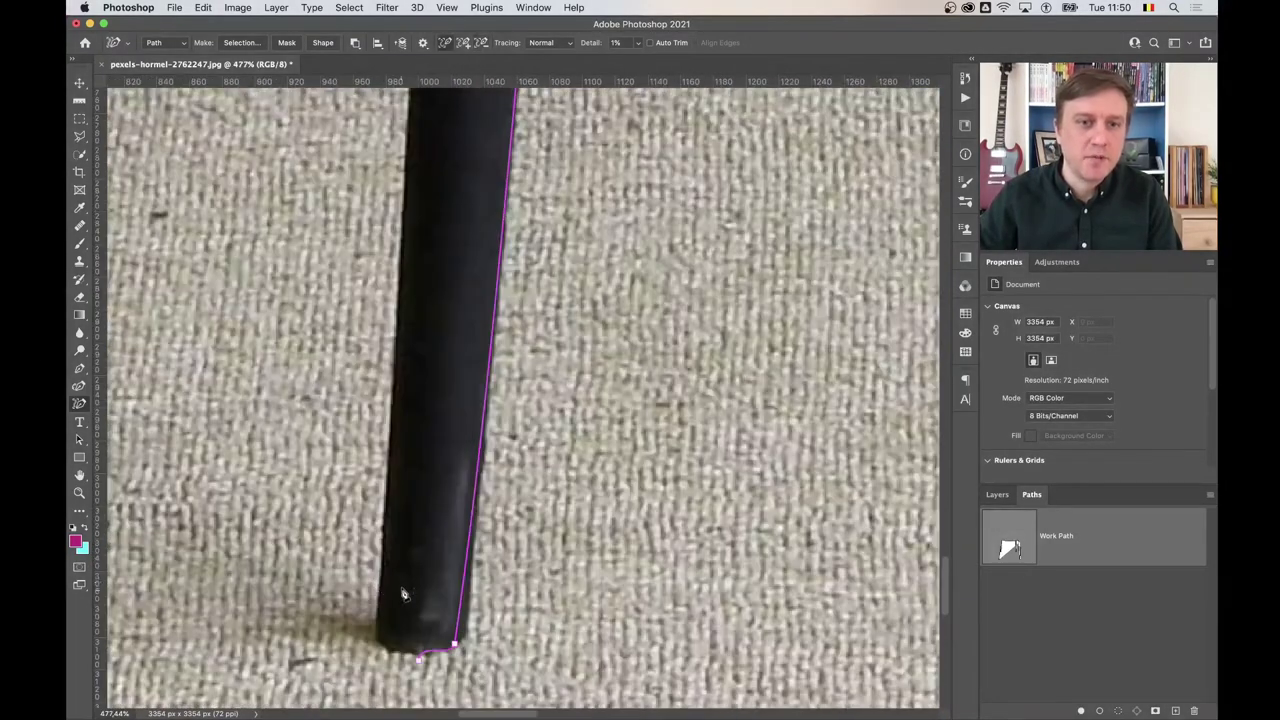
{"action": "scroll", "coordinate": [380, 545], "scroll_direction": "down", "scroll_amount": 2}
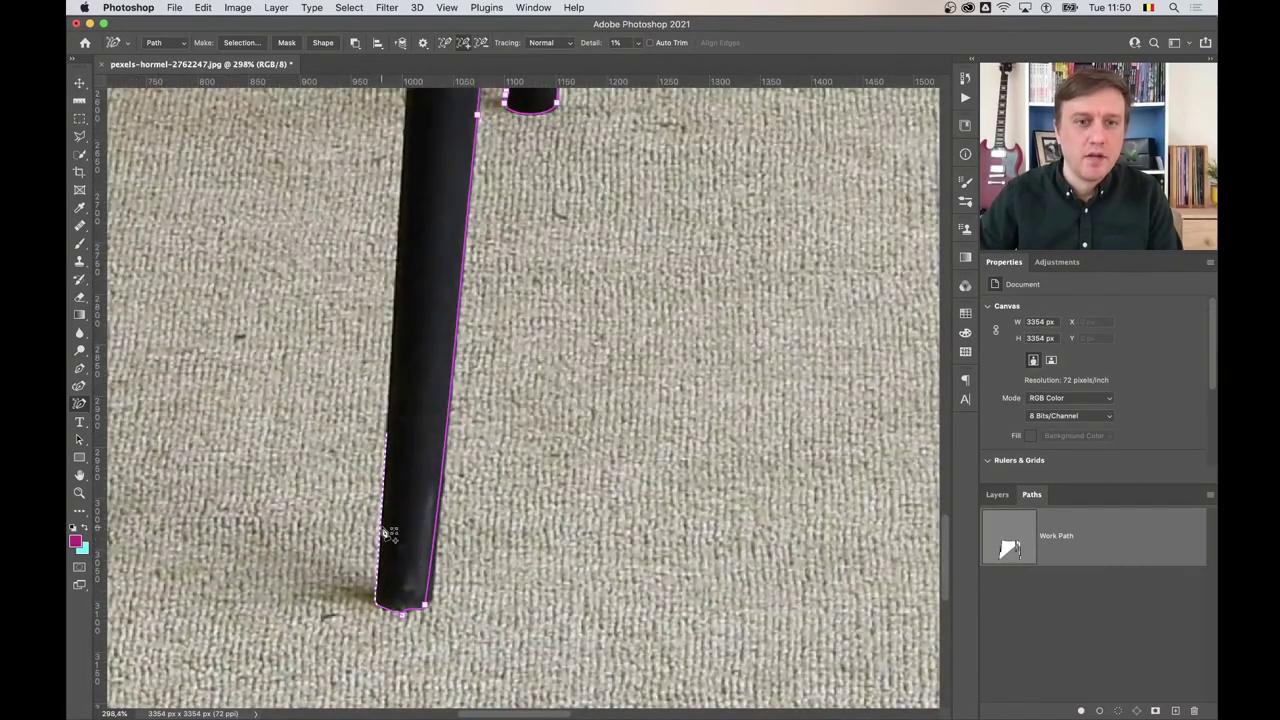
{"action": "scroll", "coordinate": [398, 400], "scroll_direction": "up", "scroll_amount": 5}
{"action": "scroll", "coordinate": [383, 403], "scroll_direction": "down", "scroll_amount": 1}
{"action": "scroll", "coordinate": [385, 395], "scroll_direction": "down", "scroll_amount": 2}
{"action": "scroll", "coordinate": [386, 360], "scroll_direction": "up", "scroll_amount": 2}
{"action": "scroll", "coordinate": [380, 425], "scroll_direction": "down", "scroll_amount": 1}
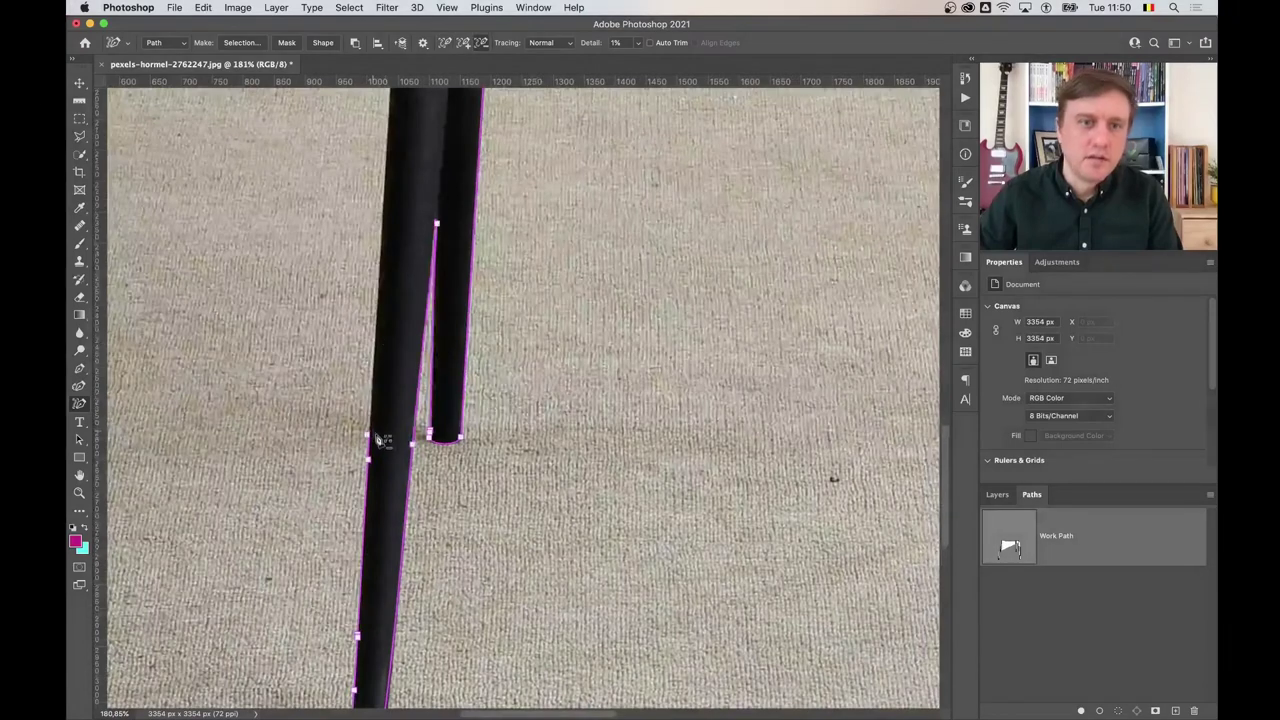
{"action": "scroll", "coordinate": [379, 440], "scroll_direction": "down", "scroll_amount": 2}
{"action": "scroll", "coordinate": [372, 404], "scroll_direction": "up", "scroll_amount": 3}
{"action": "left_click_drag", "start_coordinate": [372, 404], "coordinate": [372, 407]}
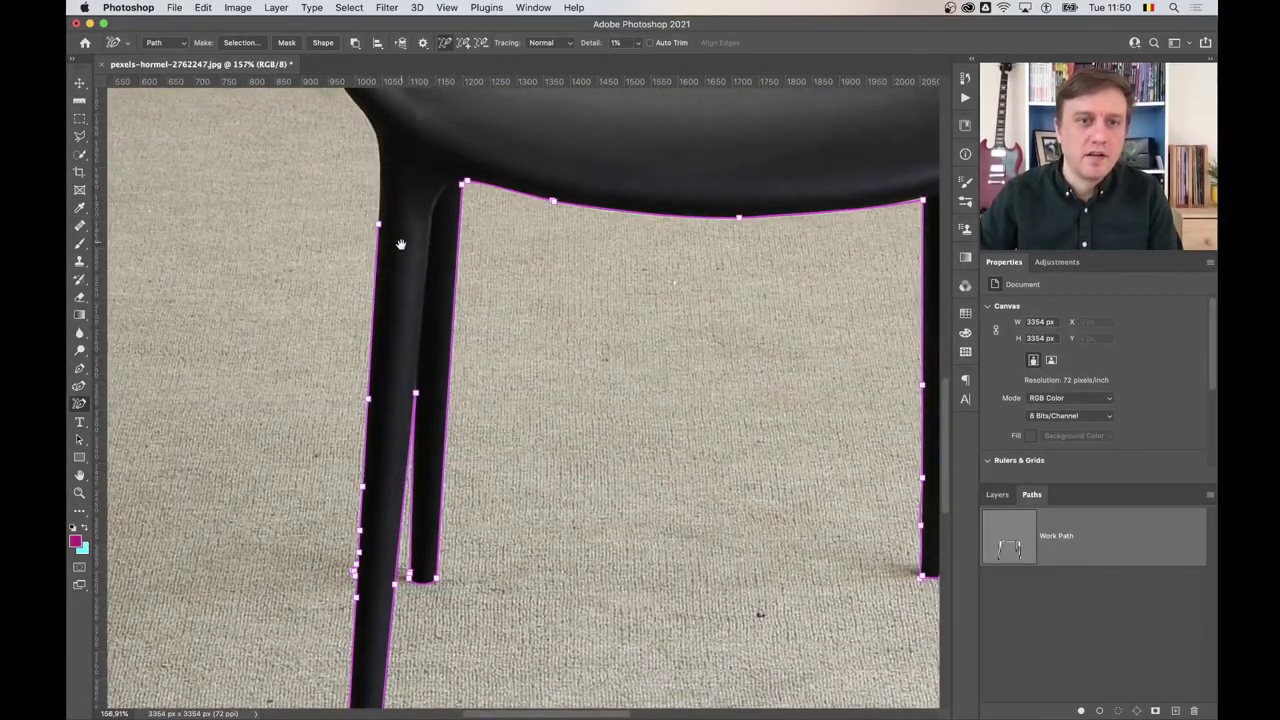
Trace the path from the front-left leg up the chair's side curve
{"action": "scroll", "coordinate": [372, 330], "scroll_direction": "up", "scroll_amount": 3}
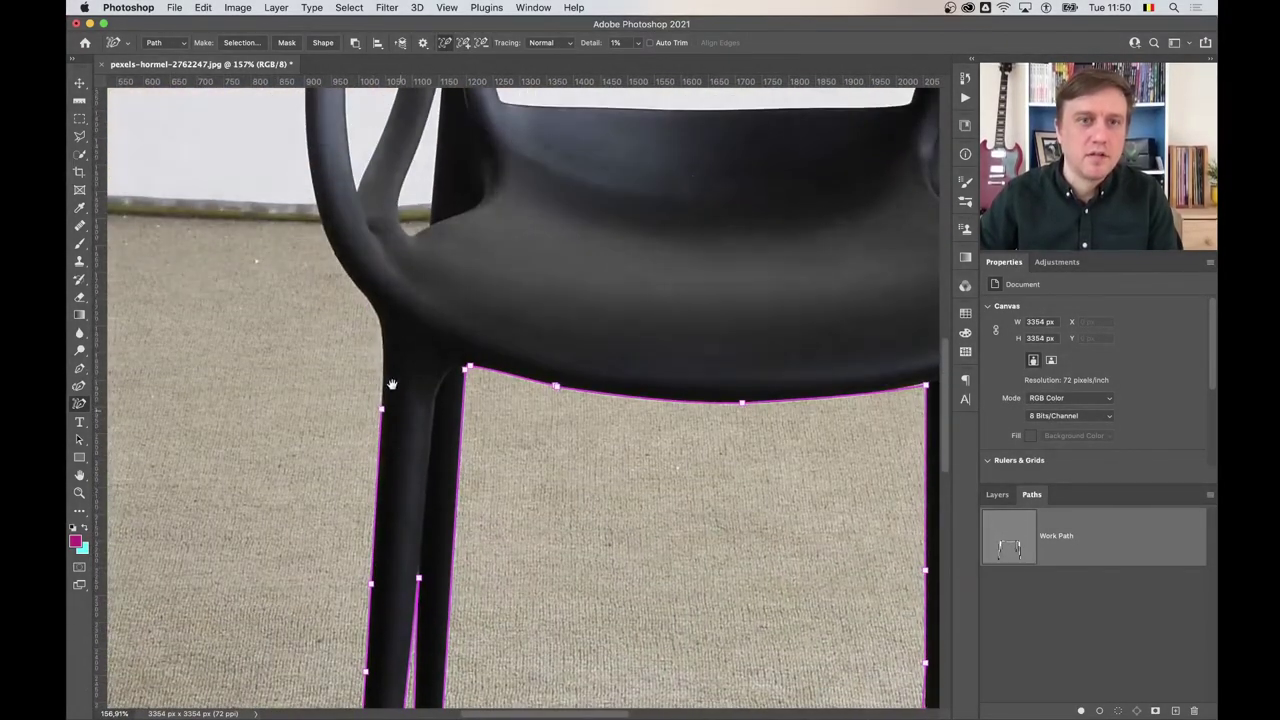
{"action": "left_click", "coordinate": [370, 305]}
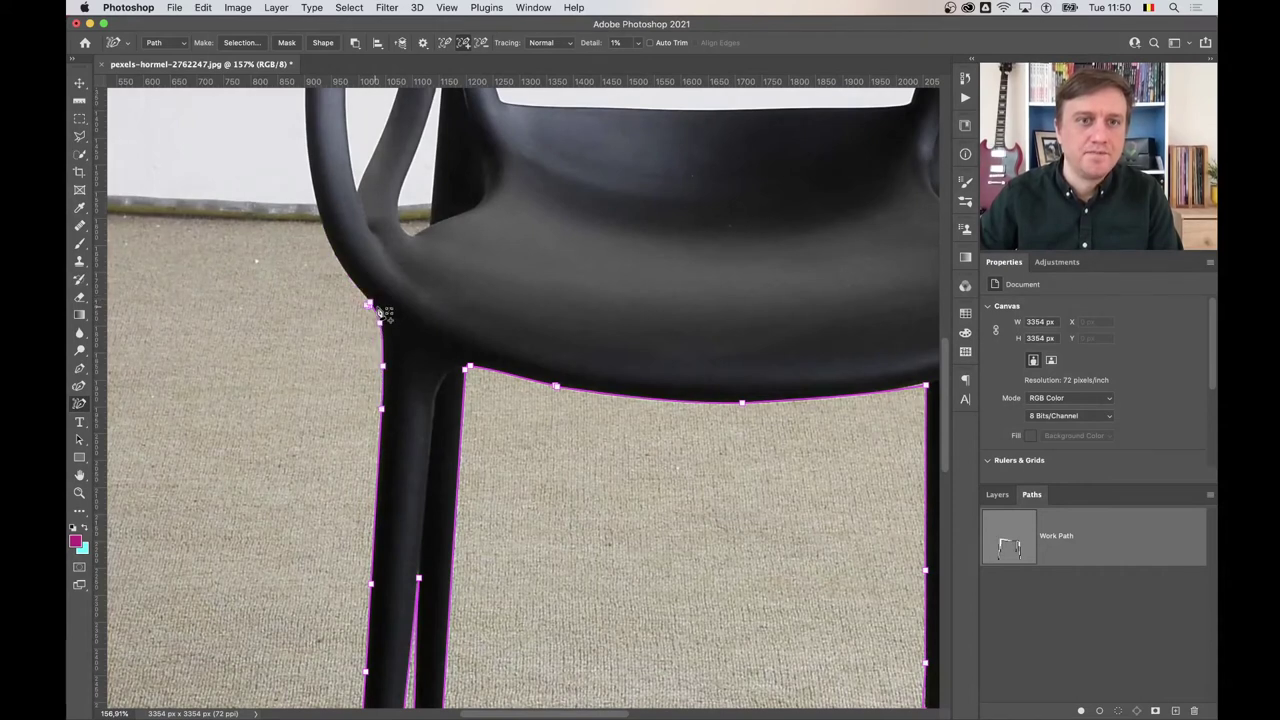
{"action": "left_click", "coordinate": [340, 256]}
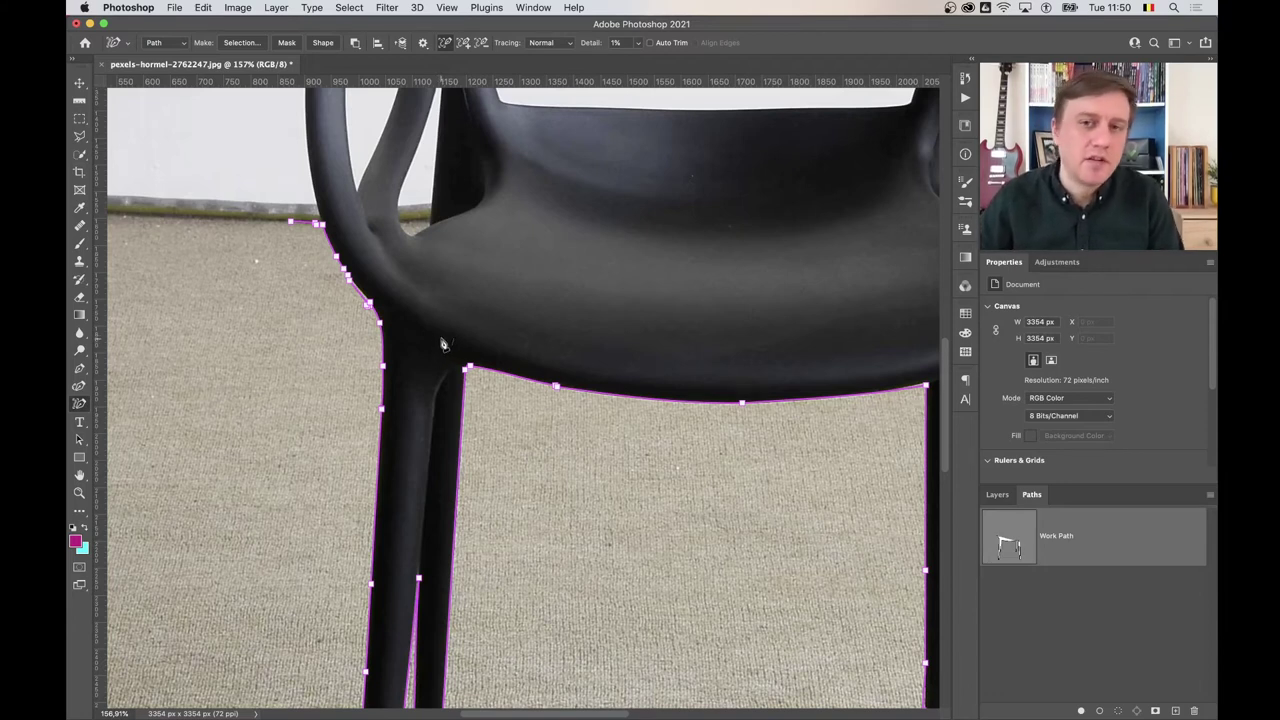
{"action": "scroll", "coordinate": [490, 345], "scroll_direction": "left", "scroll_amount": 3}
{"action": "scroll", "coordinate": [503, 343], "scroll_direction": "up", "scroll_amount": 2}
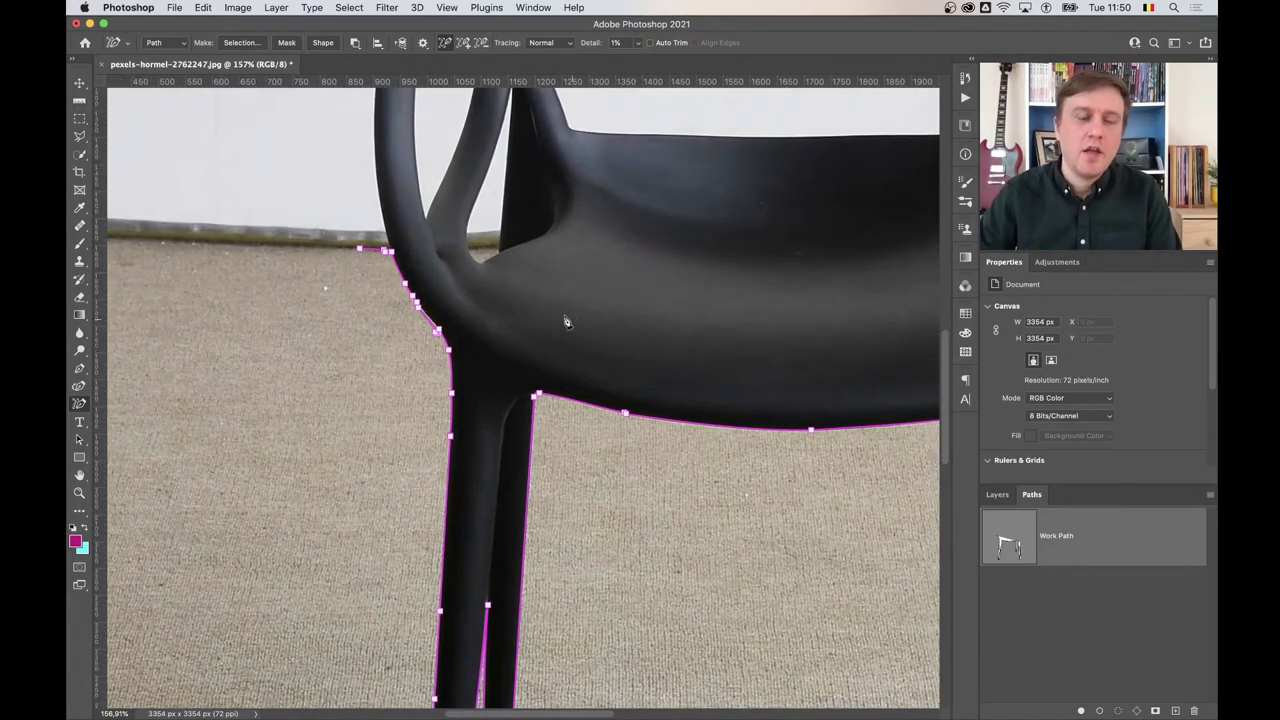
{"action": "scroll", "coordinate": [466, 299], "scroll_direction": "up", "scroll_amount": 5}
{"action": "left_click_drag", "start_coordinate": [540, 251], "coordinate": [544, 298]}
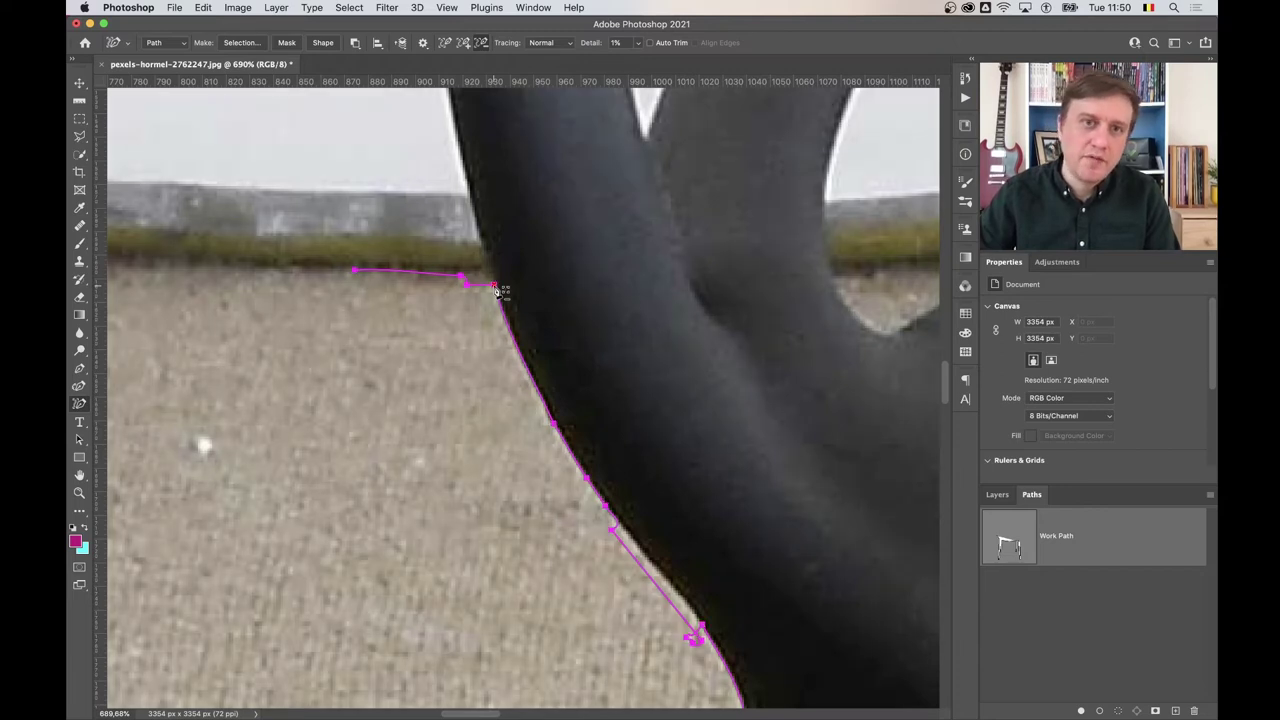
Remove the stray anchors and last traced stretch, then retrace the edge up from the leg
{"action": "left_click", "coordinate": [406, 274], "text": "super"}
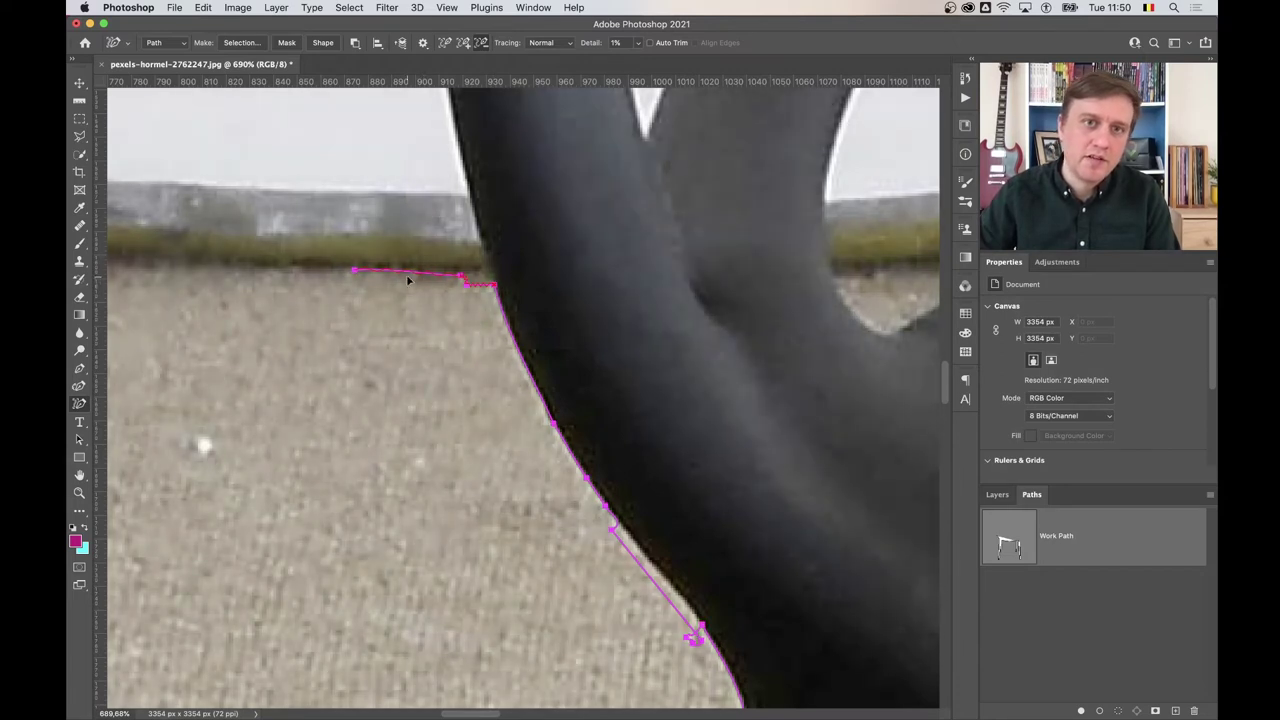
{"action": "left_click_drag", "start_coordinate": [504, 297], "coordinate": [506, 309]}
{"action": "key", "text": "BackSpace"}
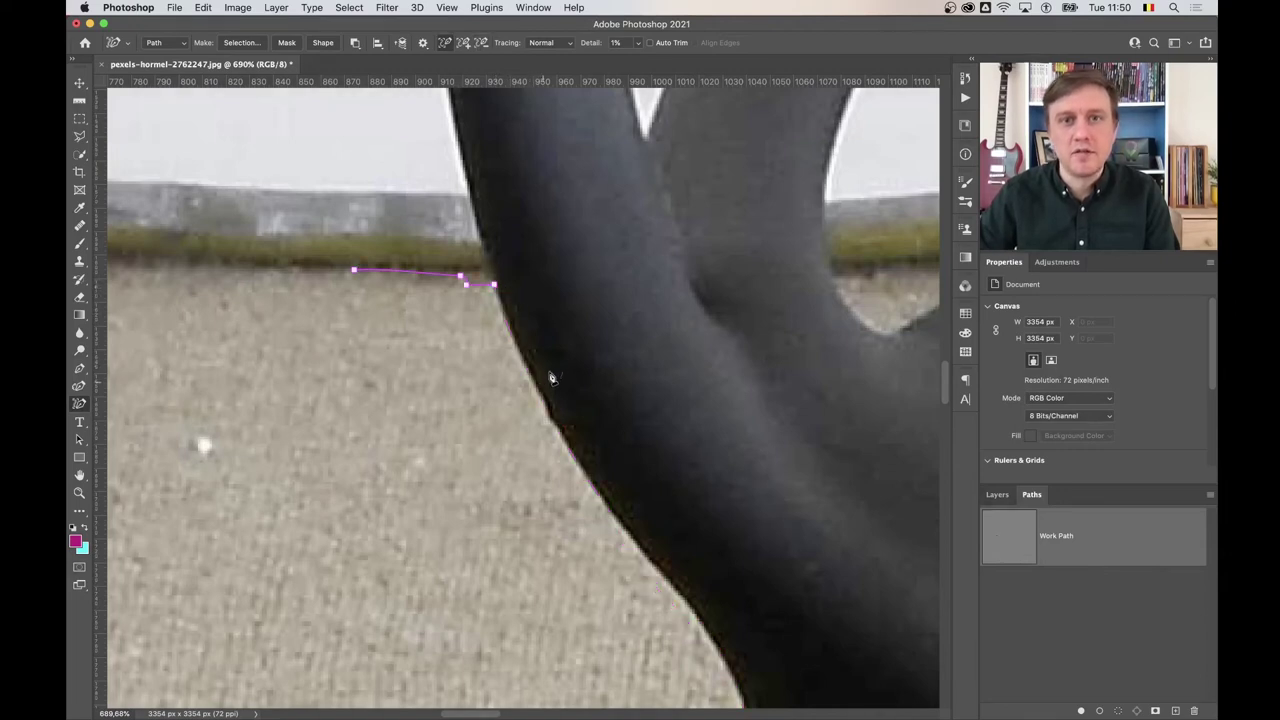
{"action": "key", "text": "ctrl+z"}
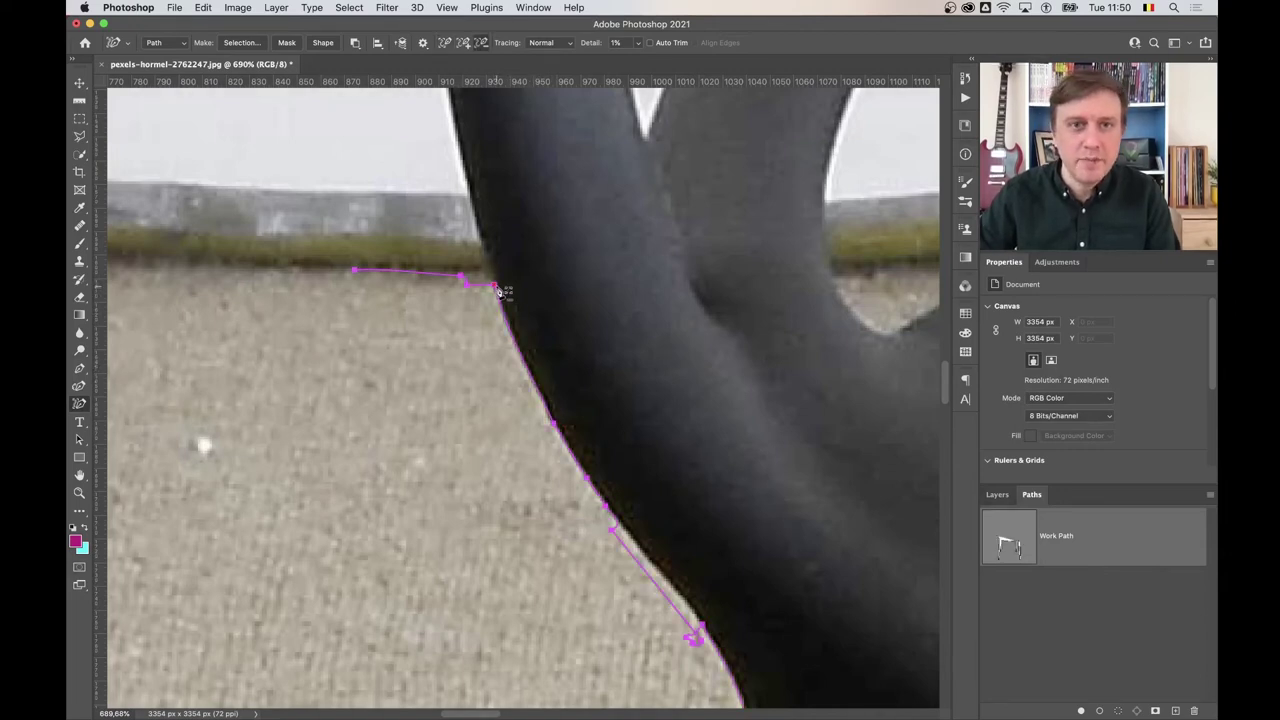
{"action": "scroll", "coordinate": [380, 272], "scroll_direction": "down", "scroll_amount": 3}
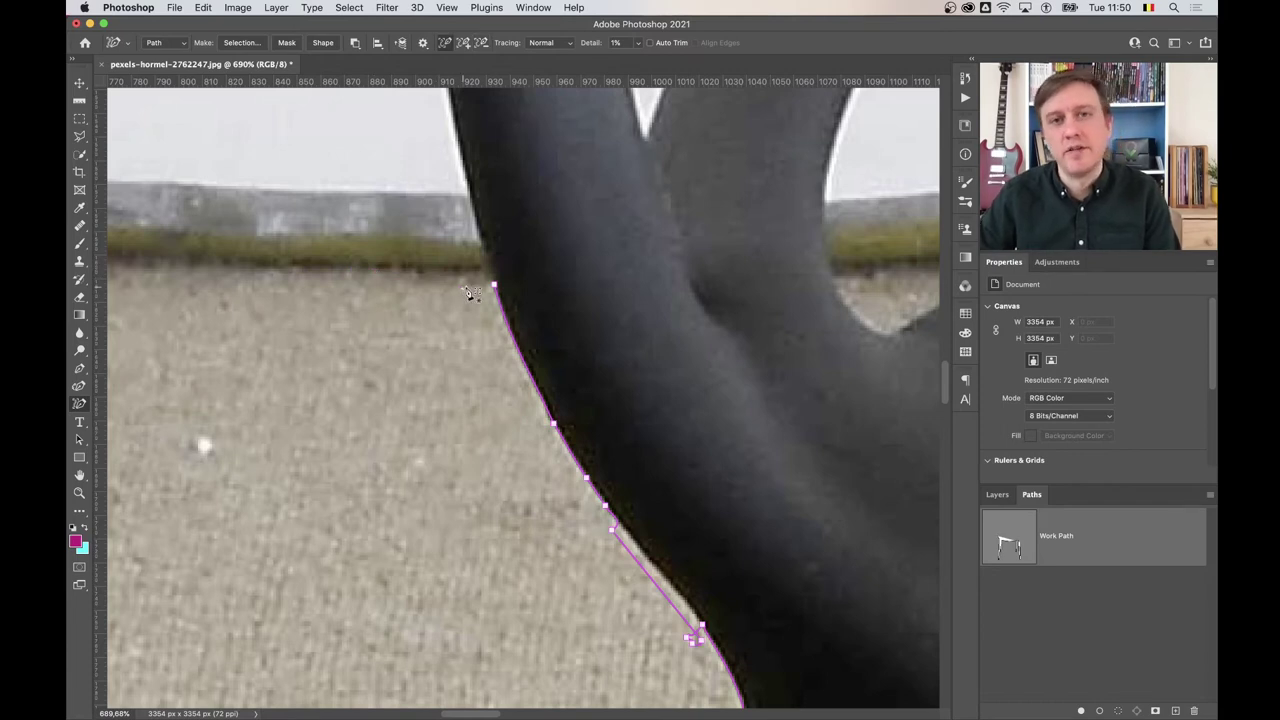
{"action": "scroll", "coordinate": [466, 294], "scroll_direction": "left", "scroll_amount": 3}
{"action": "scroll", "coordinate": [545, 302], "scroll_direction": "down", "scroll_amount": 2}
{"action": "scroll", "coordinate": [628, 413], "scroll_direction": "up", "scroll_amount": 4}
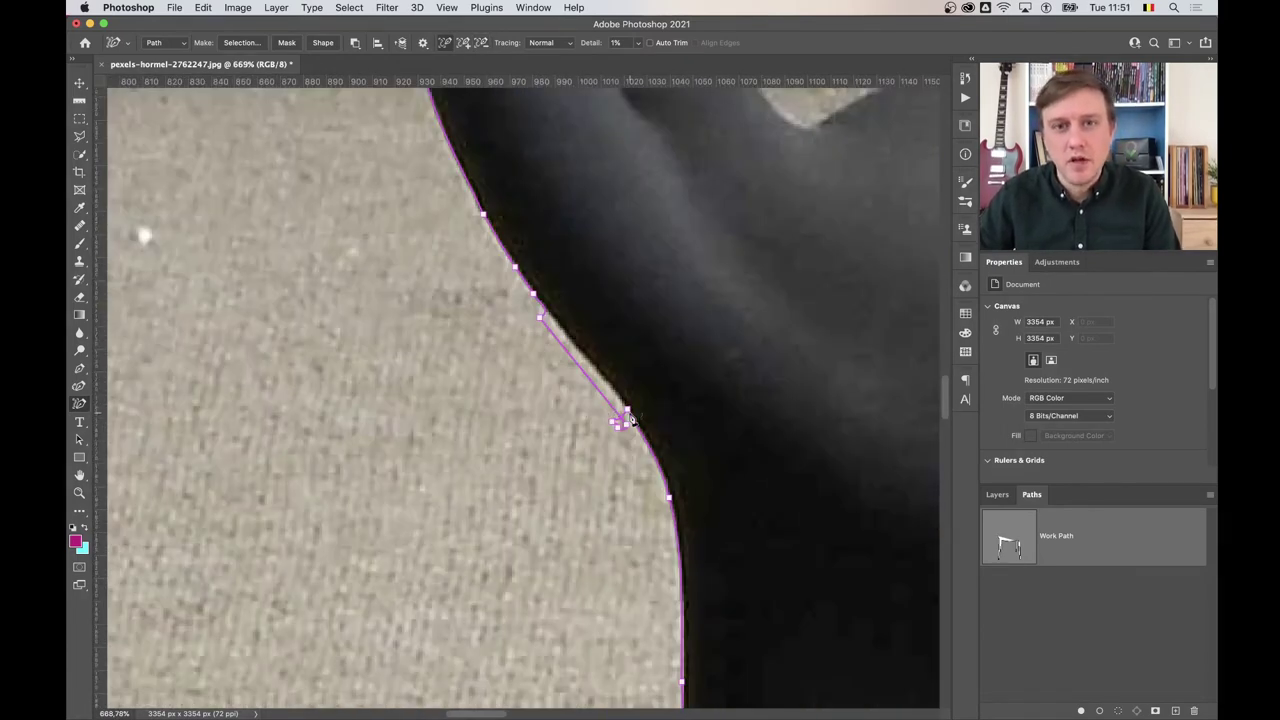
{"action": "key", "text": "BackSpace"}
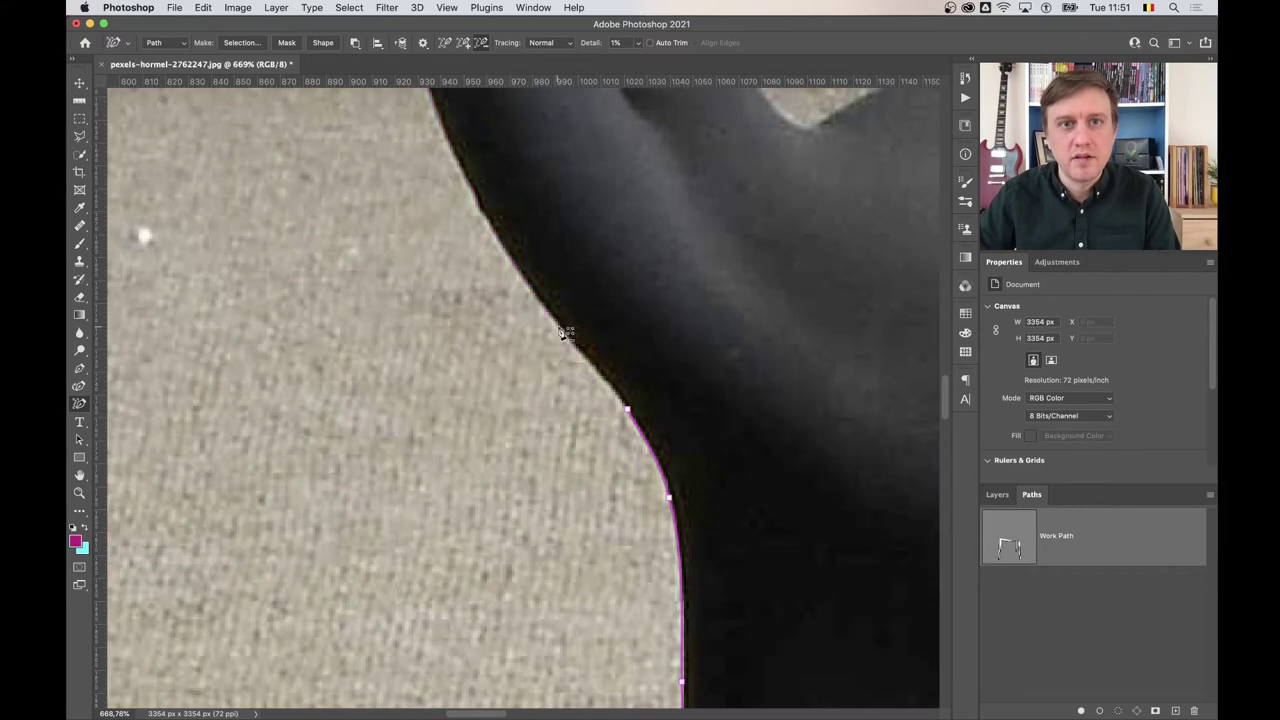
{"action": "left_click_drag", "start_coordinate": [609, 229], "coordinate": [629, 420]}
{"action": "left_click", "coordinate": [600, 420], "text": "shift"}
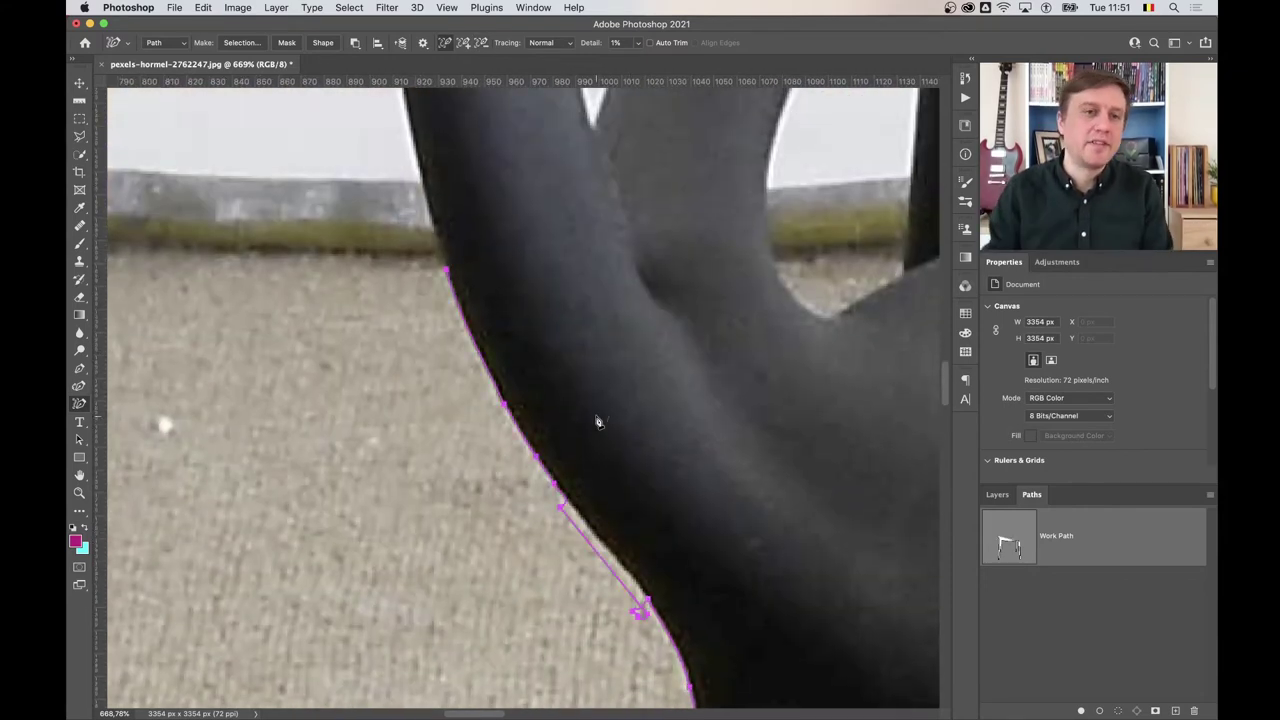
{"action": "scroll", "coordinate": [575, 310], "scroll_direction": "down", "scroll_amount": 5}
{"action": "scroll", "coordinate": [575, 310], "scroll_direction": "down", "scroll_amount": 3}
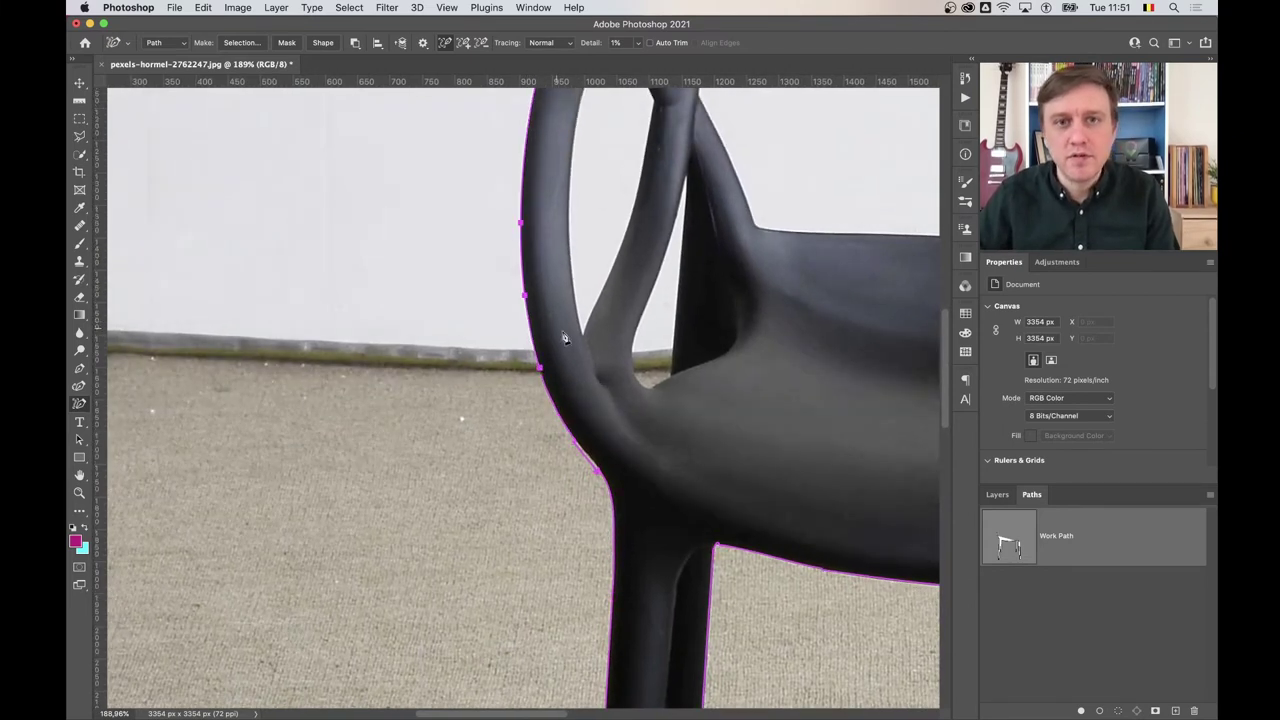
Trace the outline across the top of the backrest
{"action": "scroll", "coordinate": [600, 305], "scroll_direction": "down", "scroll_amount": 4}
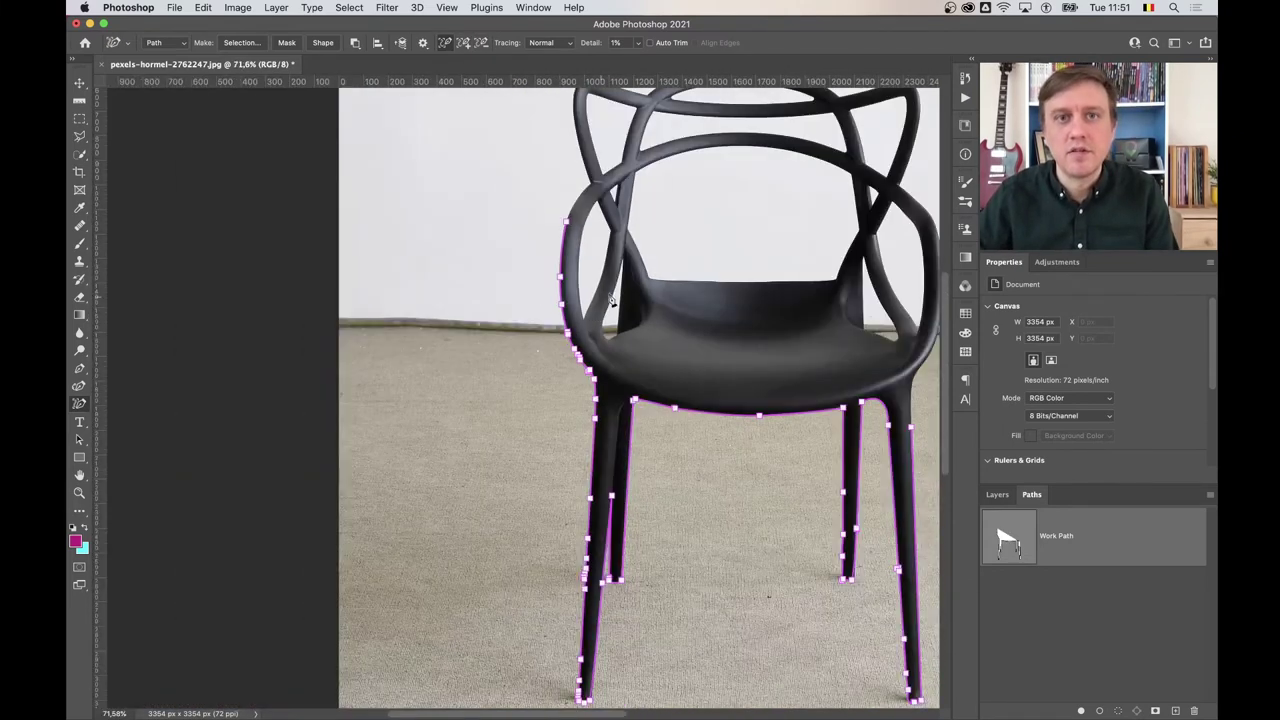
{"action": "scroll", "coordinate": [530, 308], "scroll_direction": "up", "scroll_amount": 3}
{"action": "scroll", "coordinate": [553, 323], "scroll_direction": "up", "scroll_amount": 2}
{"action": "scroll", "coordinate": [553, 323], "scroll_direction": "up", "scroll_amount": 2}
{"action": "scroll", "coordinate": [457, 334], "scroll_direction": "down", "scroll_amount": 1}
{"action": "scroll", "coordinate": [457, 334], "scroll_direction": "down", "scroll_amount": 2}
{"action": "left_click_drag", "start_coordinate": [470, 374], "coordinate": [485, 450]}
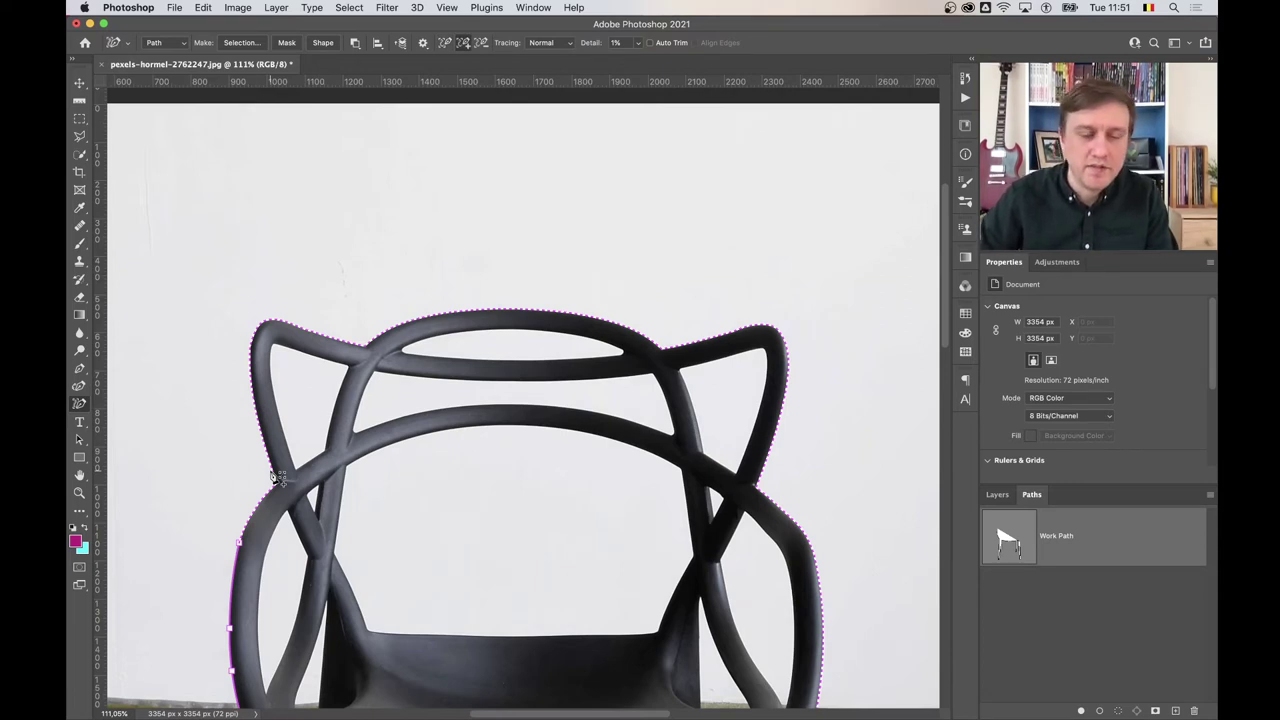
{"action": "left_click", "coordinate": [273, 477]}
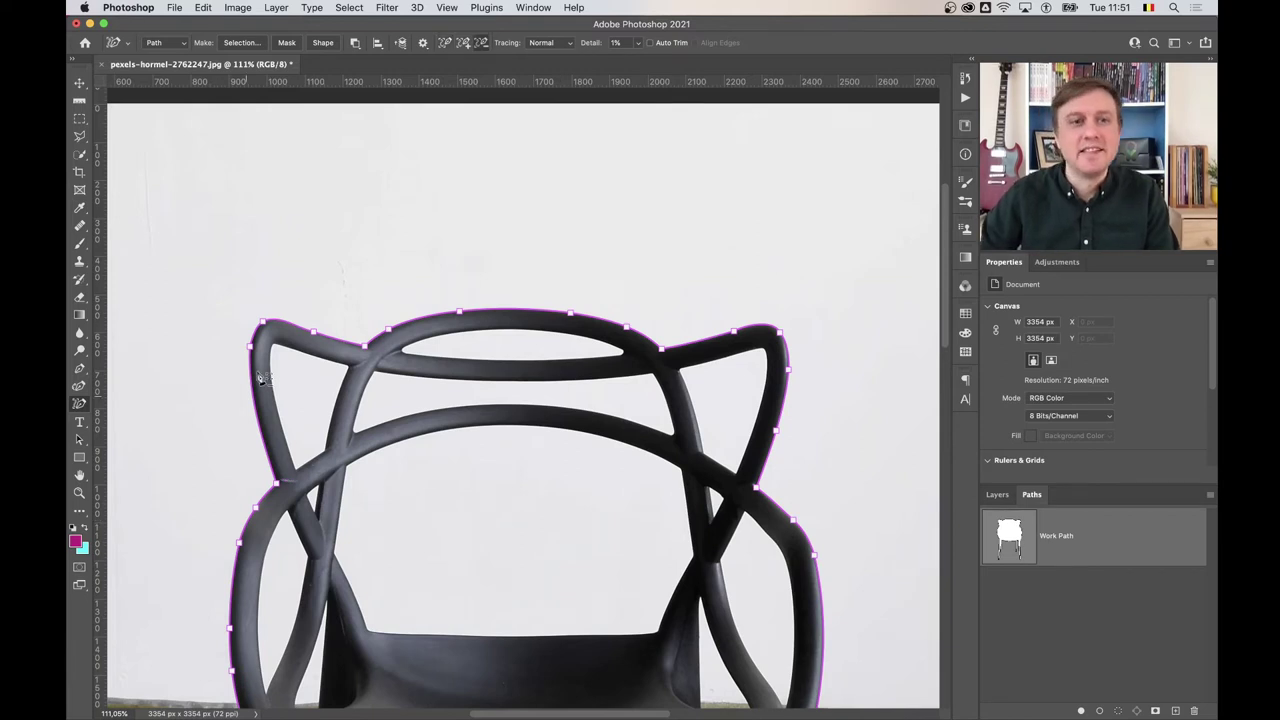
Extend the path down the right arm loop to the floor line
{"action": "scroll", "coordinate": [274, 380], "scroll_direction": "up", "scroll_amount": 5}
{"action": "left_click_drag", "start_coordinate": [274, 380], "coordinate": [523, 374]}
{"action": "scroll", "coordinate": [523, 374], "scroll_direction": "right", "scroll_amount": 5}
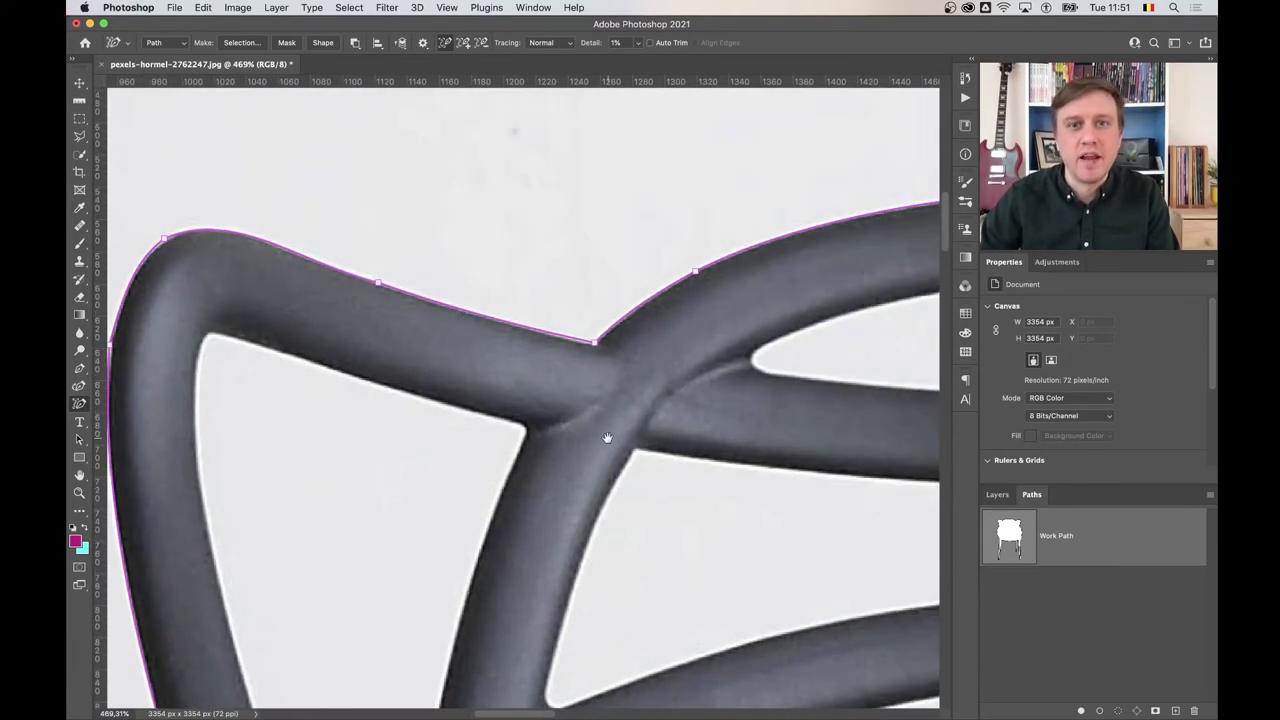
{"action": "scroll", "coordinate": [671, 409], "scroll_direction": "right", "scroll_amount": 5}
{"action": "scroll", "coordinate": [809, 409], "scroll_direction": "right", "scroll_amount": 5}
{"action": "scroll", "coordinate": [651, 430], "scroll_direction": "right", "scroll_amount": 5}
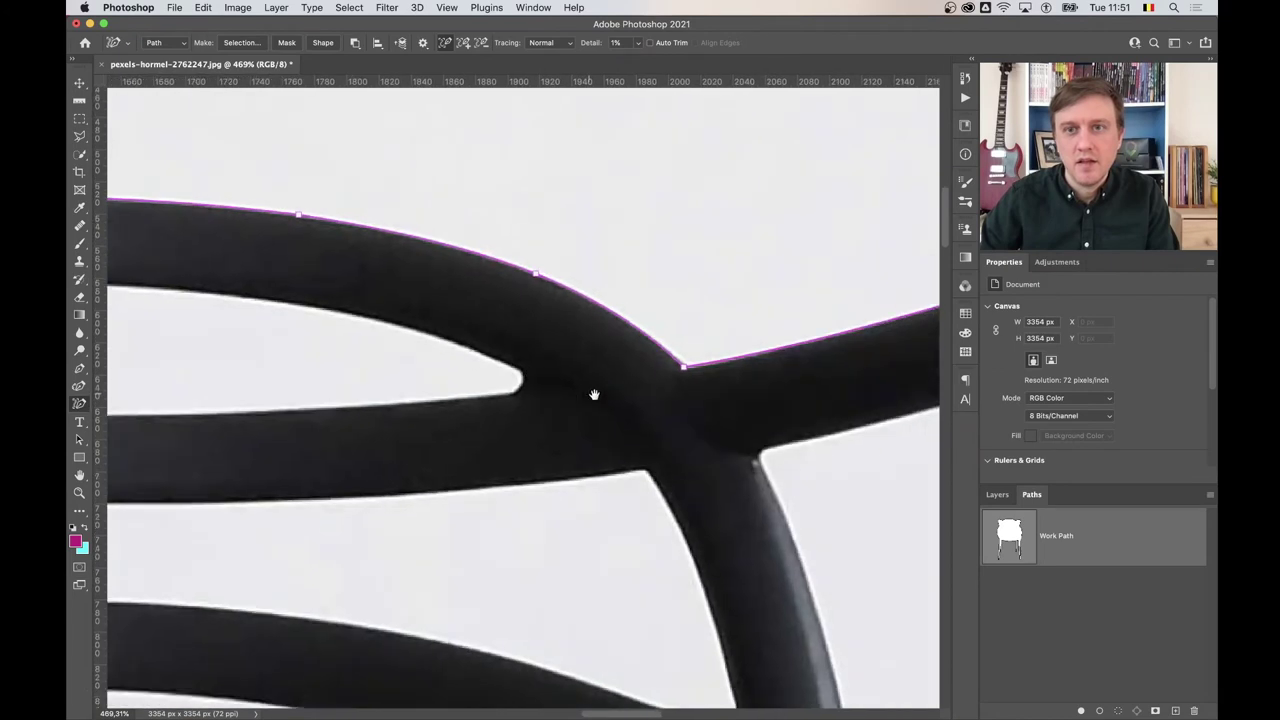
{"action": "scroll", "coordinate": [594, 391], "scroll_direction": "right", "scroll_amount": 5}
{"action": "scroll", "coordinate": [629, 451], "scroll_direction": "right", "scroll_amount": 3}
{"action": "scroll", "coordinate": [677, 426], "scroll_direction": "right", "scroll_amount": 3}
{"action": "left_click_drag", "start_coordinate": [544, 474], "coordinate": [523, 486]}
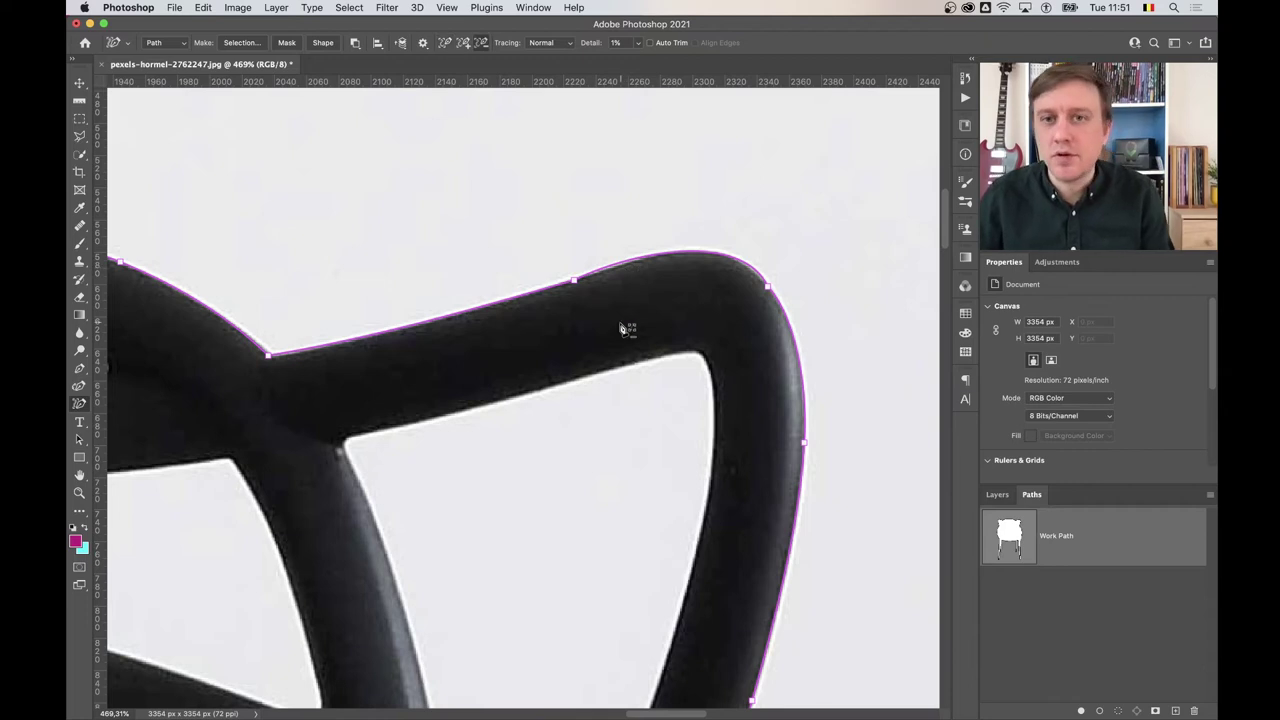
{"action": "scroll", "coordinate": [623, 335], "scroll_direction": "down", "scroll_amount": 5}
{"action": "mouse_move", "coordinate": [590, 442]}
{"action": "left_mouse_down"}
{"action": "mouse_move", "coordinate": [640, 354]}
{"action": "mouse_move", "coordinate": [637, 388]}
{"action": "mouse_move", "coordinate": [594, 287]}
{"action": "left_mouse_up"}
{"action": "scroll", "coordinate": [723, 409], "scroll_direction": "up", "scroll_amount": 5}
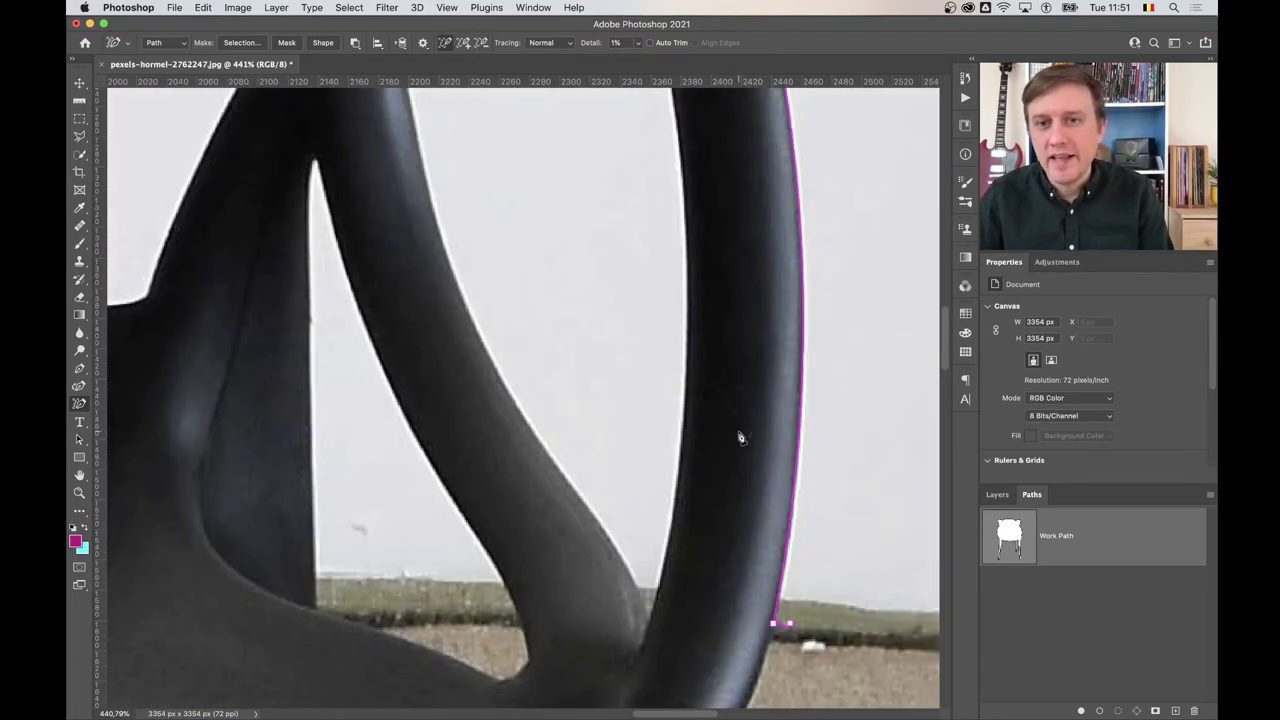
{"action": "left_click_drag", "start_coordinate": [737, 434], "coordinate": [649, 349]}
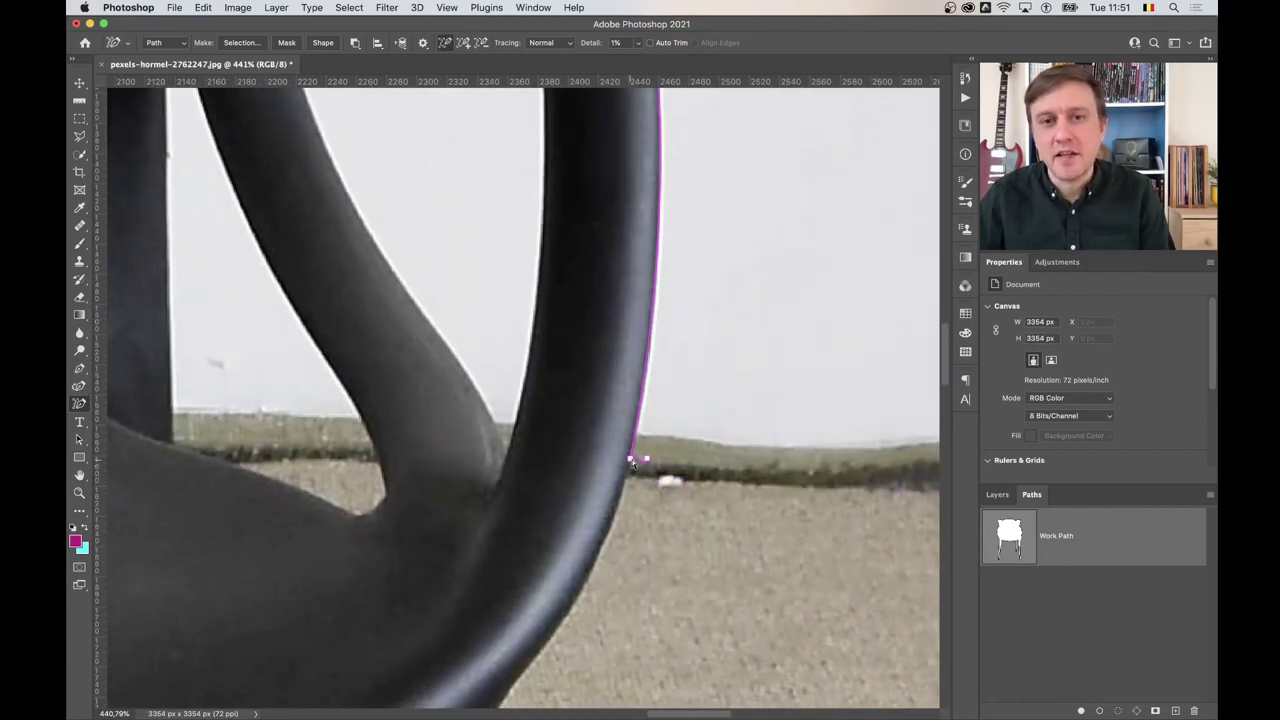
{"action": "left_click_drag", "start_coordinate": [632, 460], "coordinate": [651, 460]}
{"action": "scroll", "coordinate": [652, 462], "scroll_direction": "down", "scroll_amount": 2}
{"action": "scroll", "coordinate": [660, 472], "scroll_direction": "down", "scroll_amount": 4}
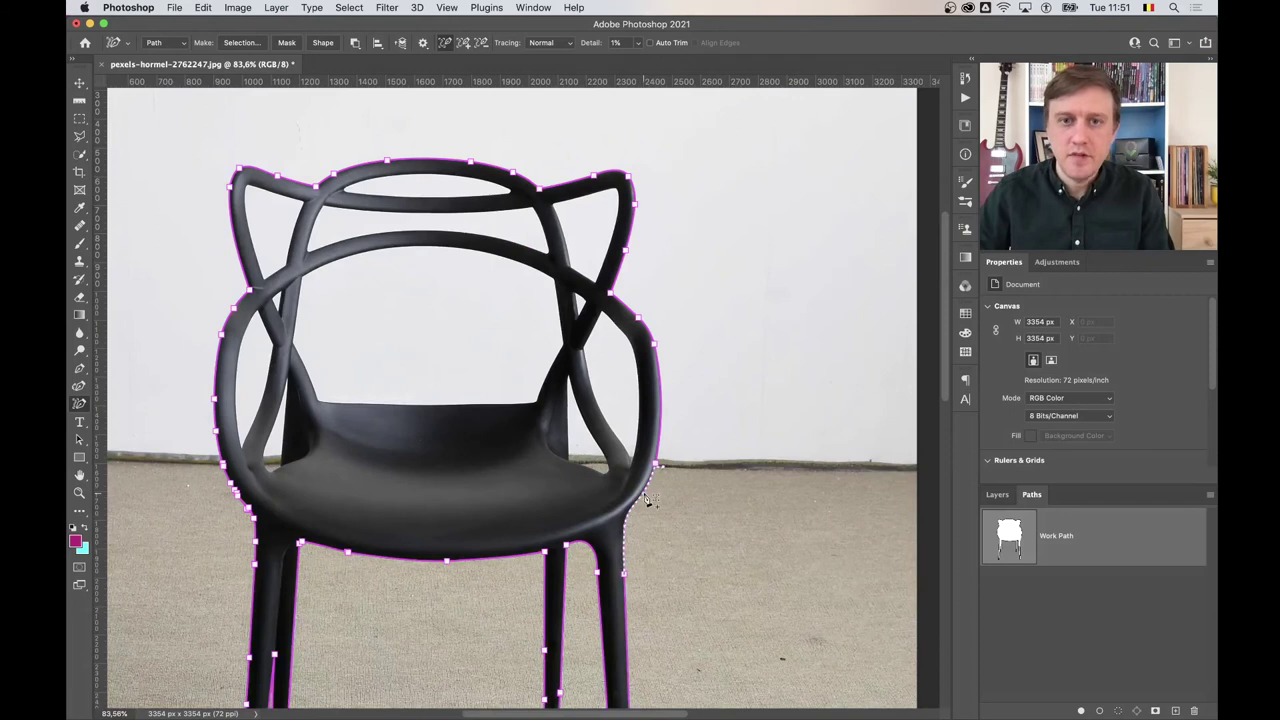
{"action": "scroll", "coordinate": [645, 495], "scroll_direction": "down", "scroll_amount": 5}
{"action": "scroll", "coordinate": [571, 457], "scroll_direction": "up", "scroll_amount": 3}
{"action": "scroll", "coordinate": [571, 457], "scroll_direction": "up", "scroll_amount": 2}
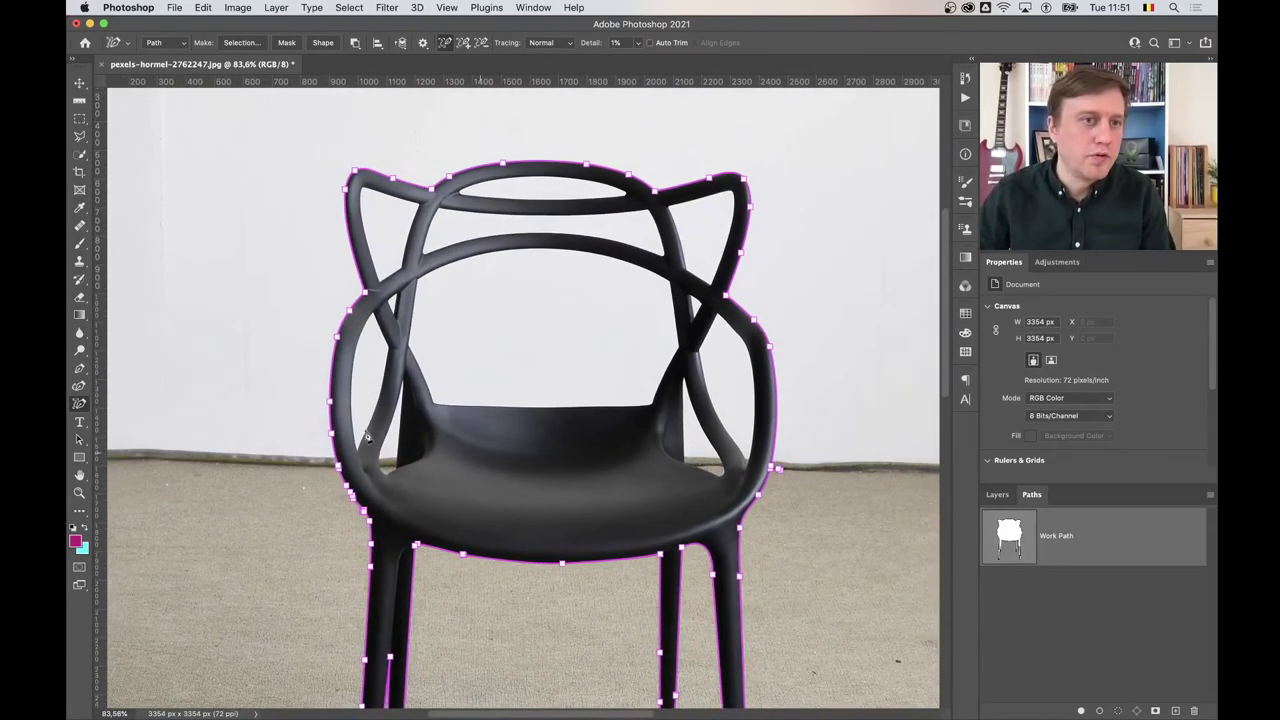
{"action": "left_click", "coordinate": [80, 369]}
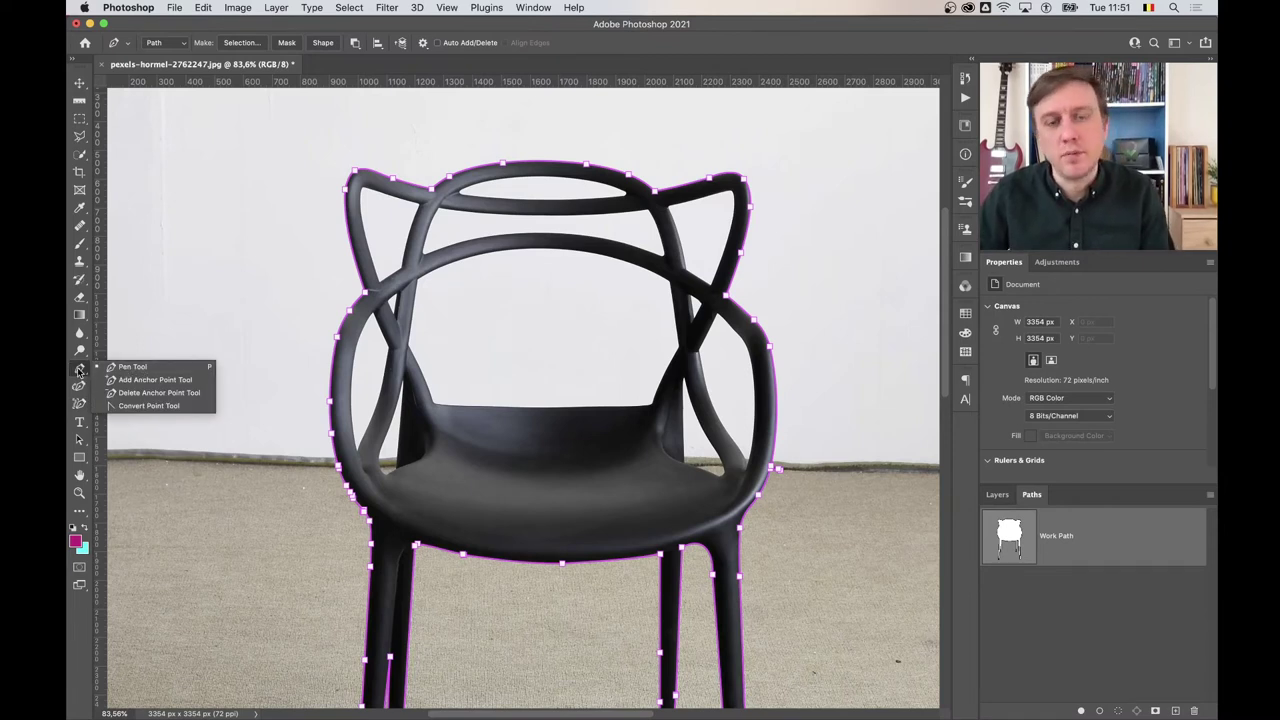
{"action": "left_click", "coordinate": [80, 370]}
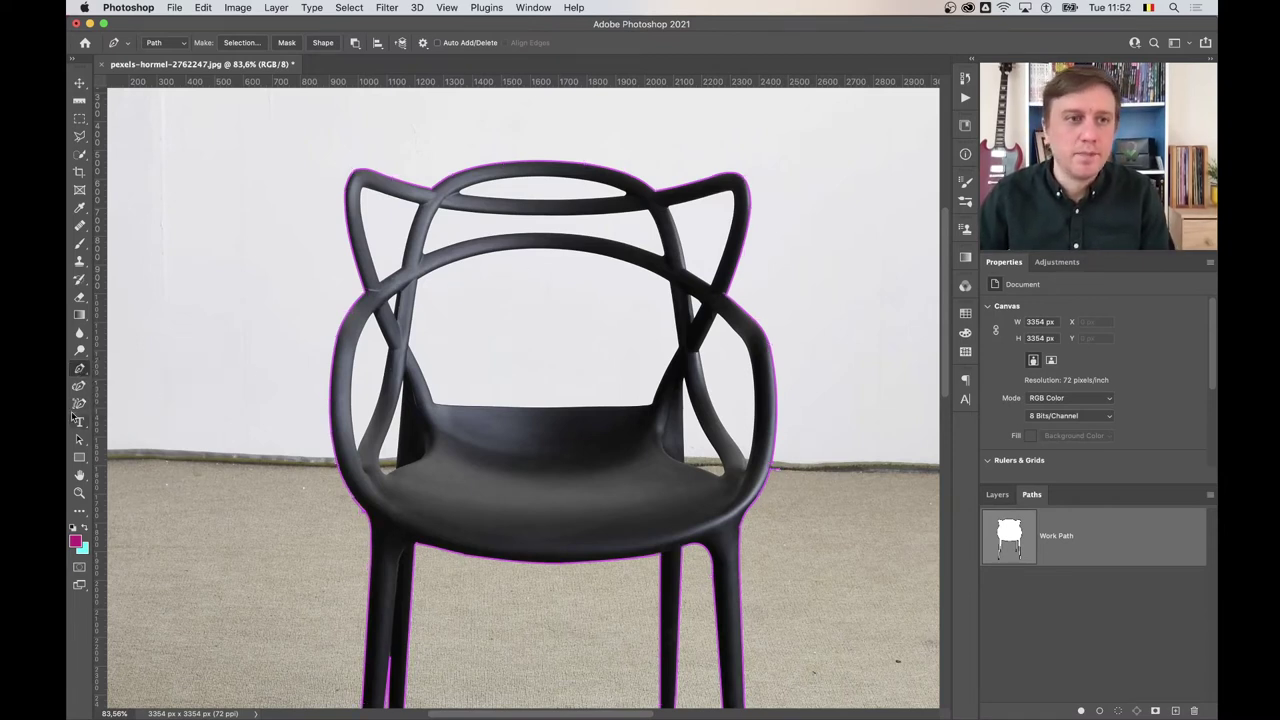
{"action": "left_click", "coordinate": [79, 403]}
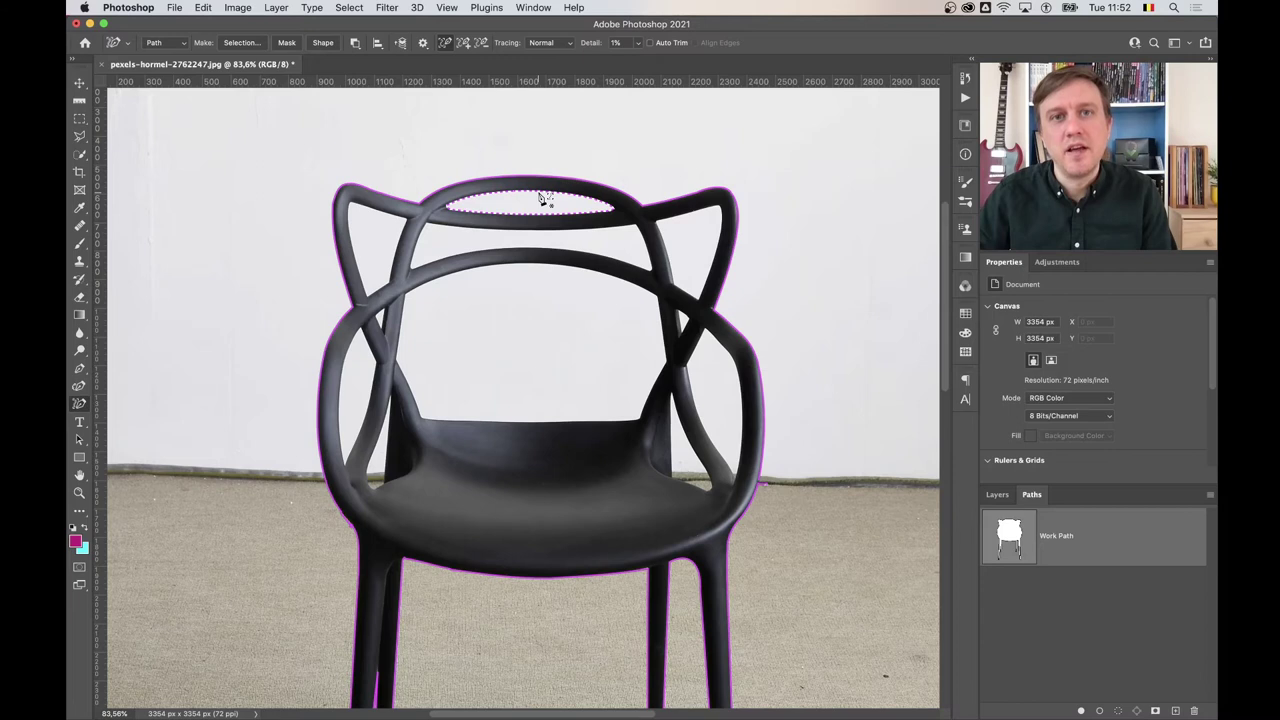
{"action": "left_click", "coordinate": [541, 197]}
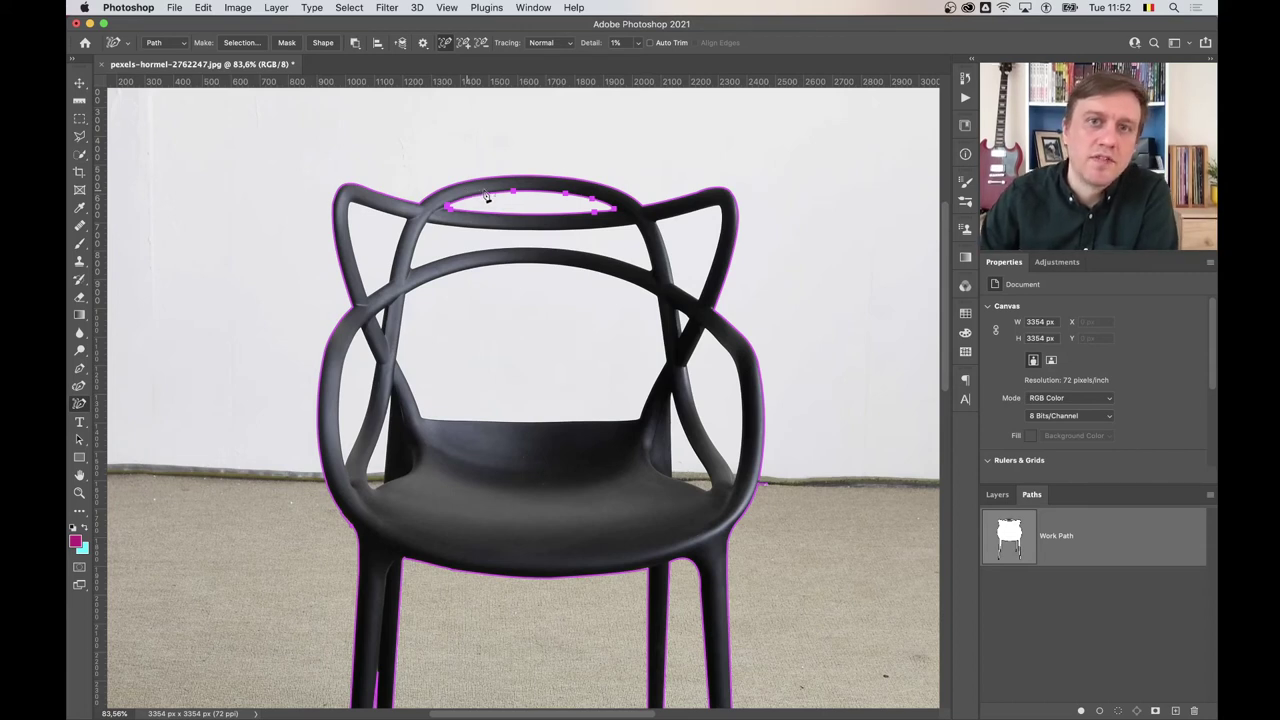
Trace the openings inside both ears, the backrest loop, both arm loops, the back opening and right crossing gap
{"action": "left_click", "coordinate": [678, 222]}
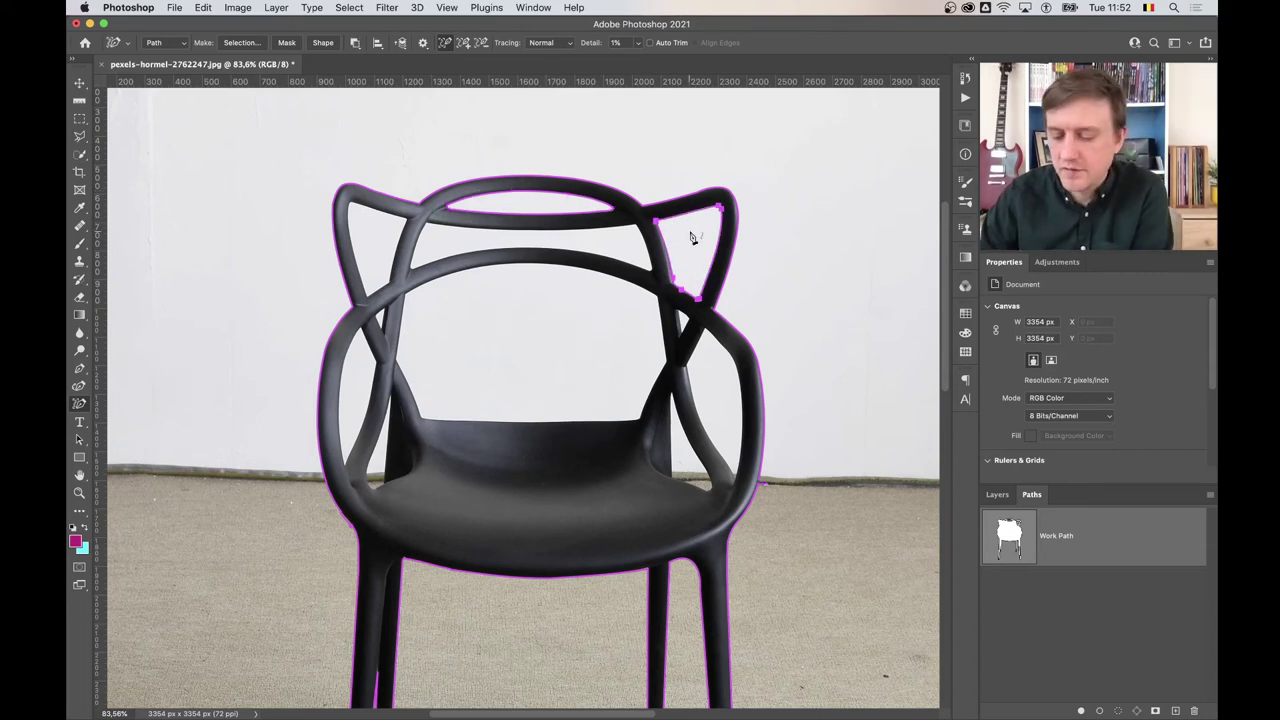
{"action": "left_click", "coordinate": [612, 234]}
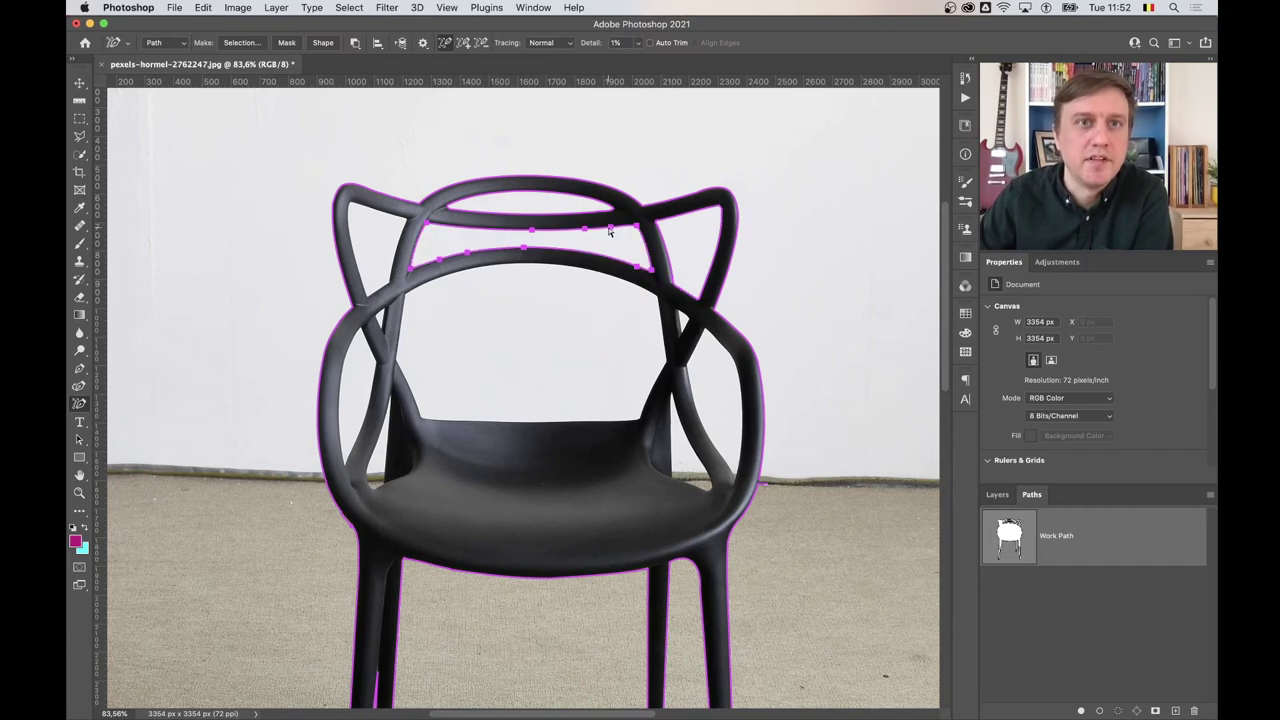
{"action": "left_click", "coordinate": [385, 220]}
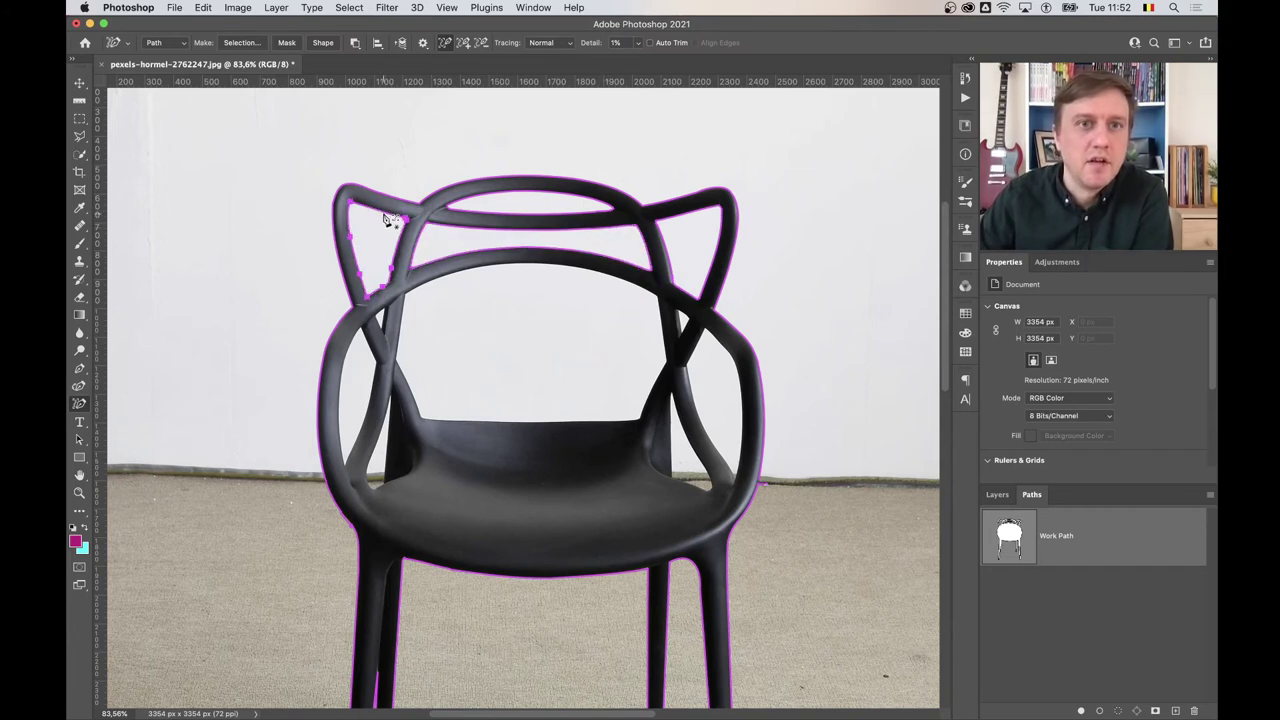
{"action": "left_click", "coordinate": [350, 350]}
{"action": "left_click", "coordinate": [465, 425]}
{"action": "left_click", "coordinate": [744, 390]}
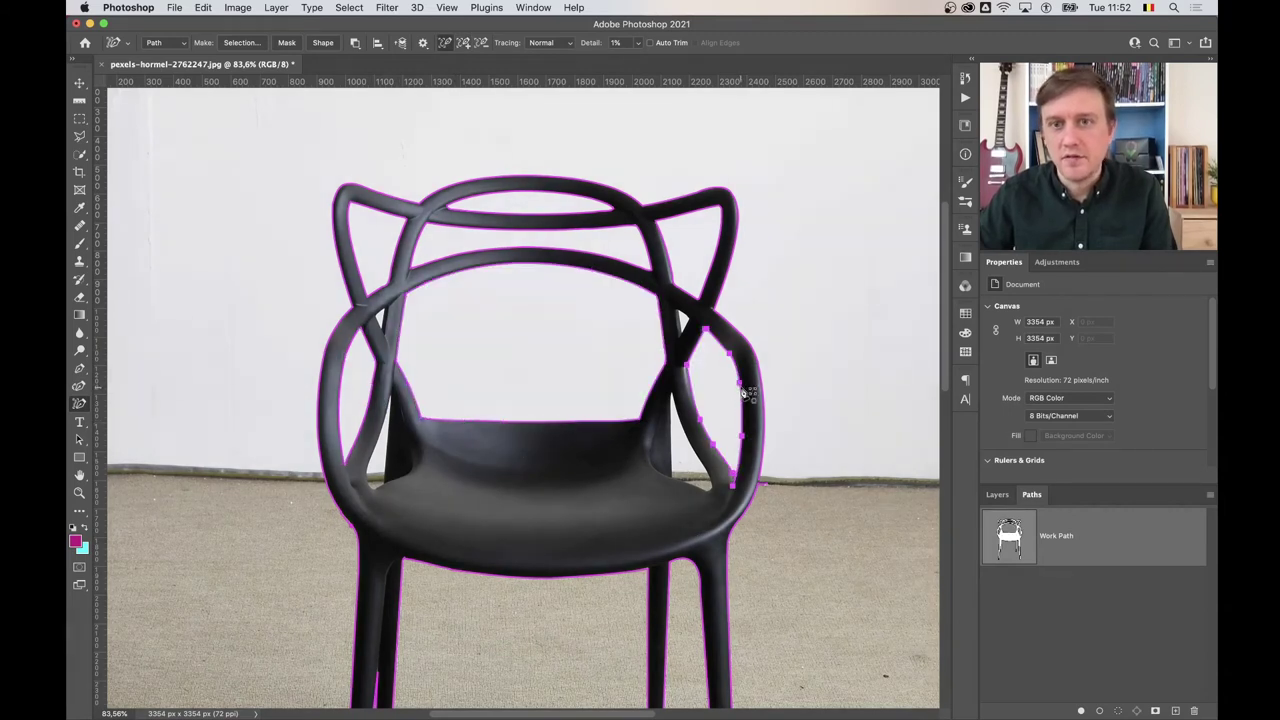
{"action": "left_click", "coordinate": [684, 320]}
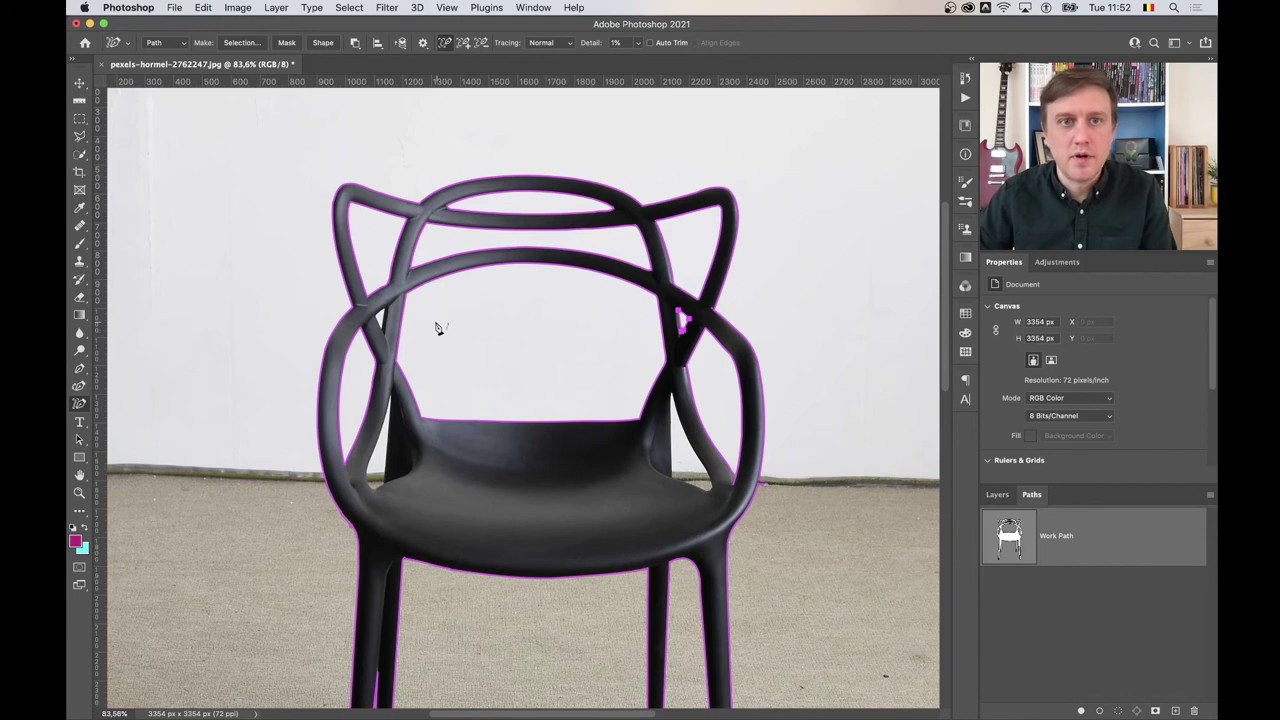
{"action": "scroll", "coordinate": [388, 330], "scroll_direction": "up", "scroll_amount": 5}
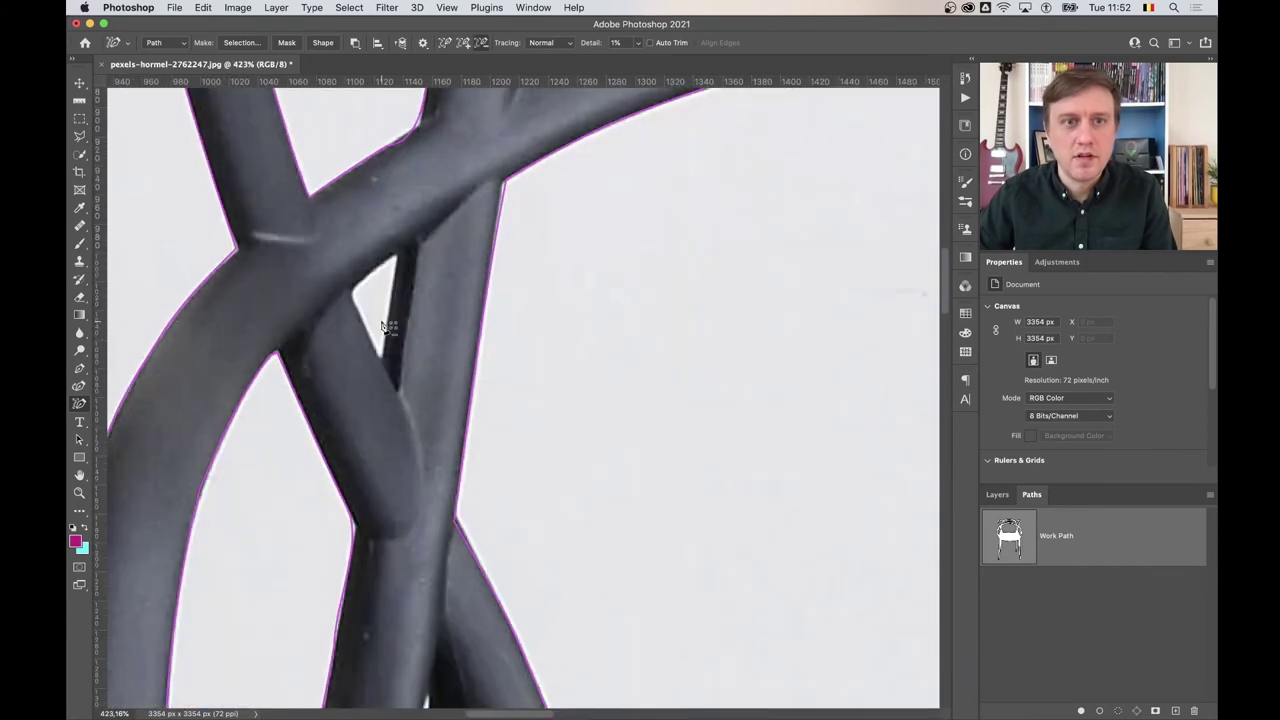
Trace the tiny triangular gap at the backrest's left crossing into the work path
{"action": "left_click", "coordinate": [384, 340]}
{"action": "scroll", "coordinate": [594, 345], "scroll_direction": "down", "scroll_amount": 2}
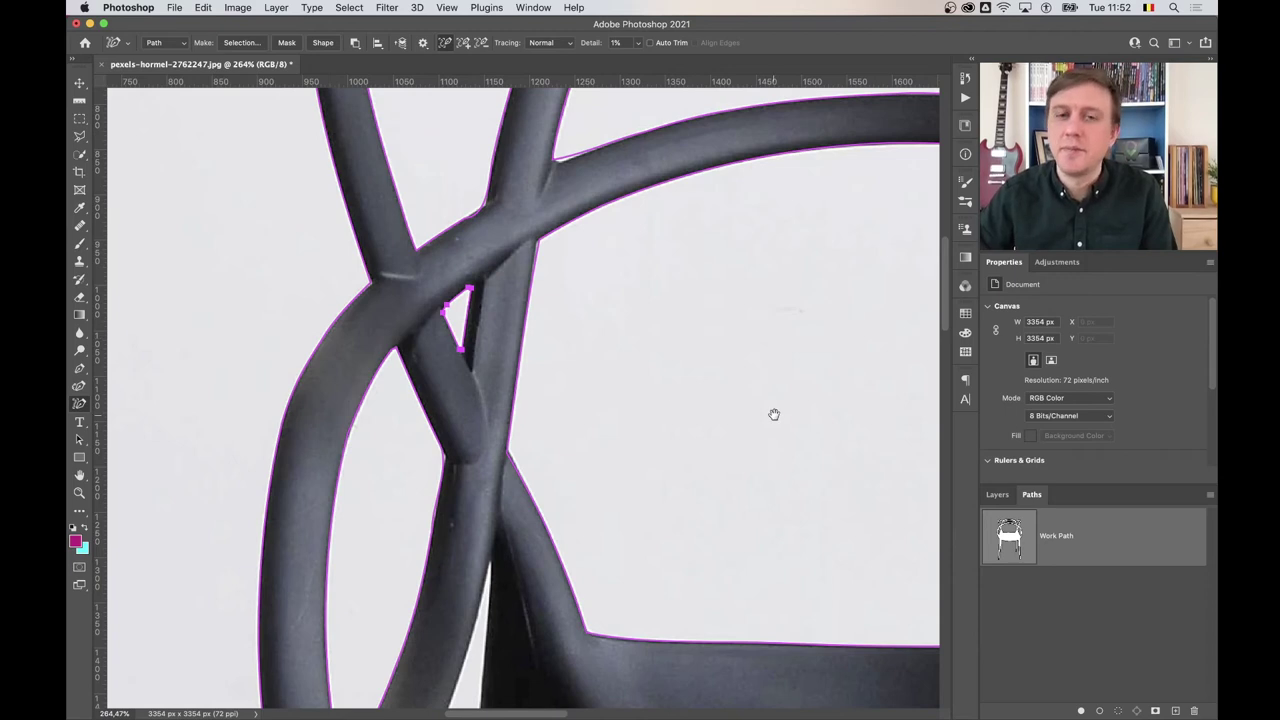
{"action": "scroll", "coordinate": [431, 366], "scroll_direction": "down", "scroll_amount": 2}
{"action": "scroll", "coordinate": [445, 376], "scroll_direction": "down", "scroll_amount": 1}
Trace the narrow gap beside the seat's left side, extending the path around its bottom
{"action": "left_click_drag", "start_coordinate": [489, 463], "coordinate": [499, 322]}
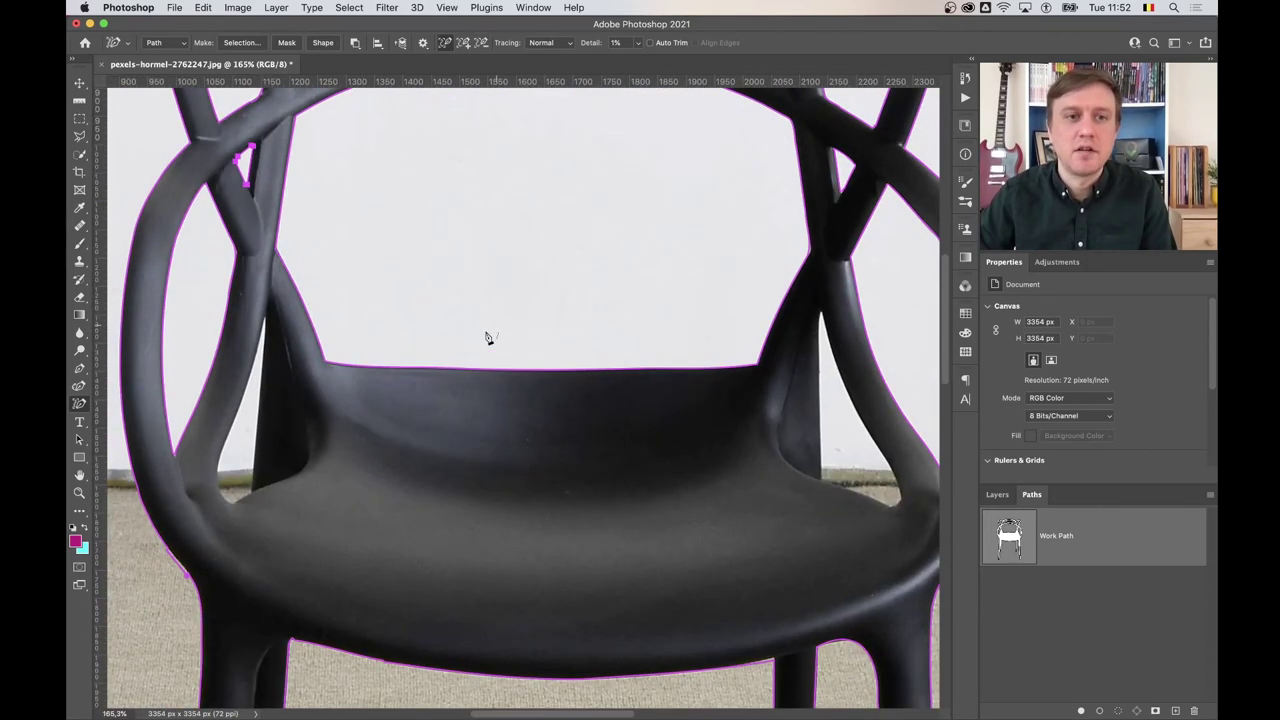
{"action": "left_click_drag", "start_coordinate": [363, 339], "coordinate": [367, 374]}
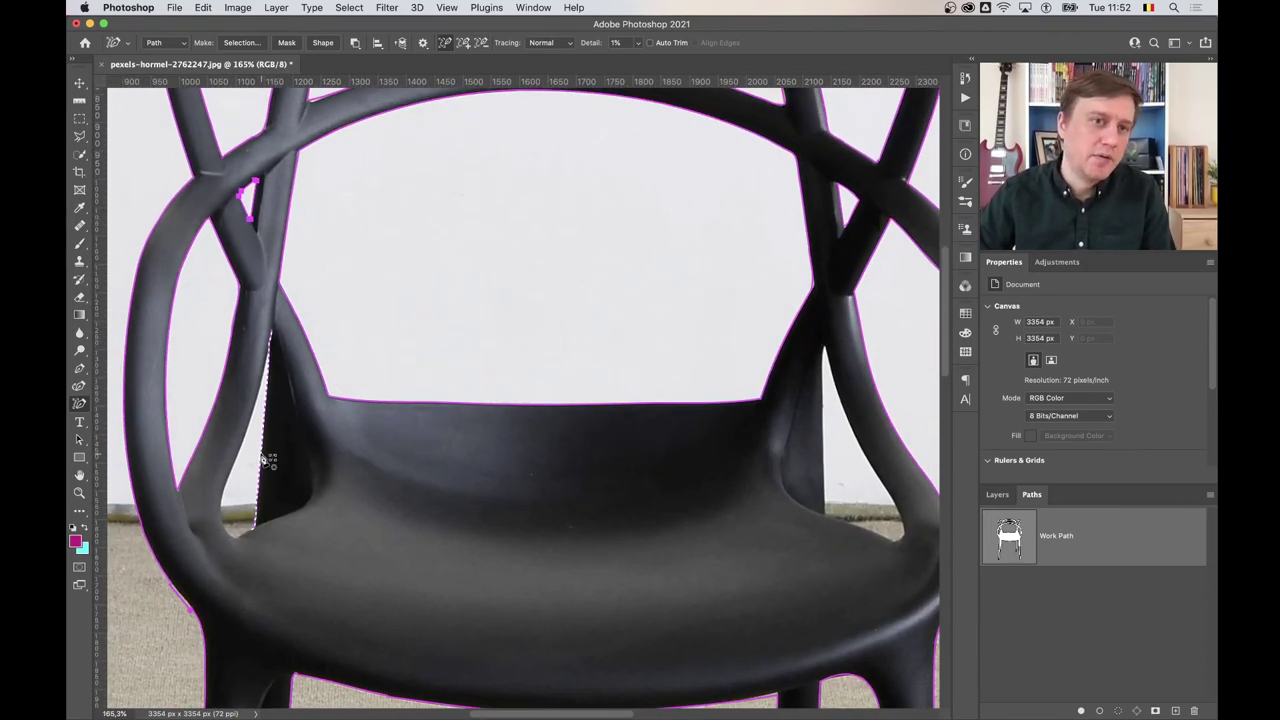
{"action": "left_click", "coordinate": [265, 458]}
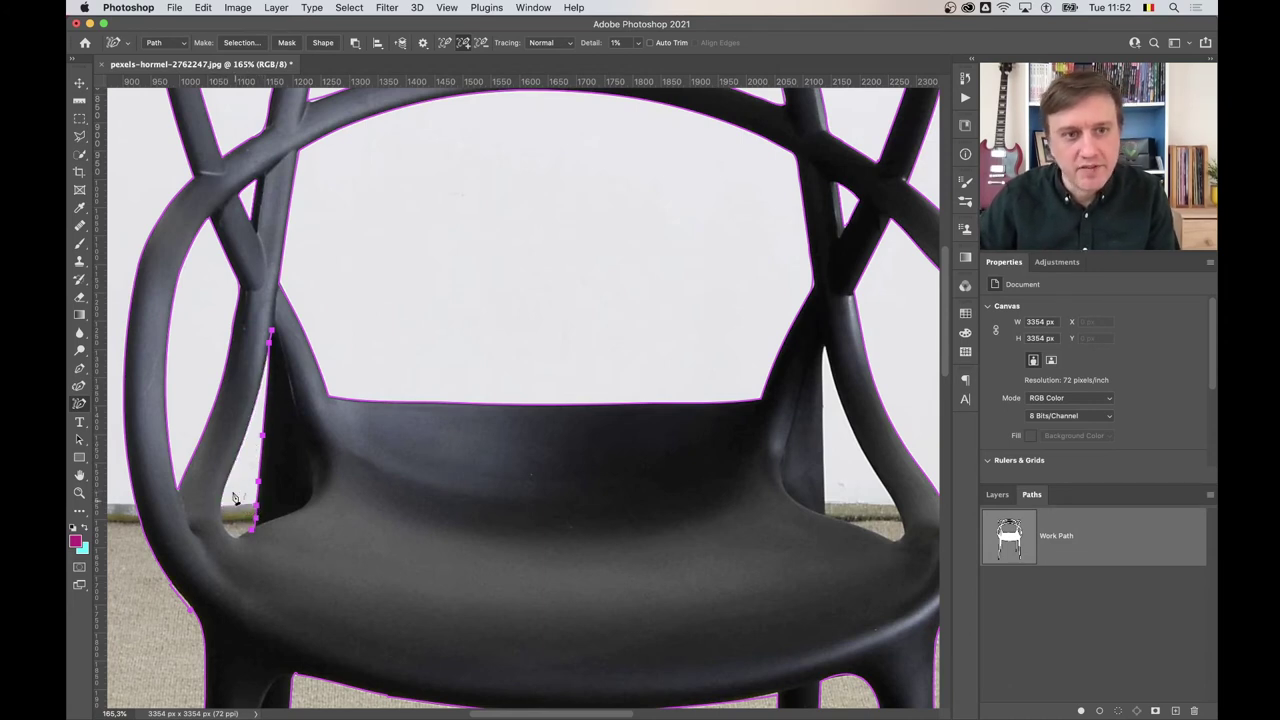
{"action": "key", "text": "ctrl+Return"}
{"action": "key", "text": "Delete"}
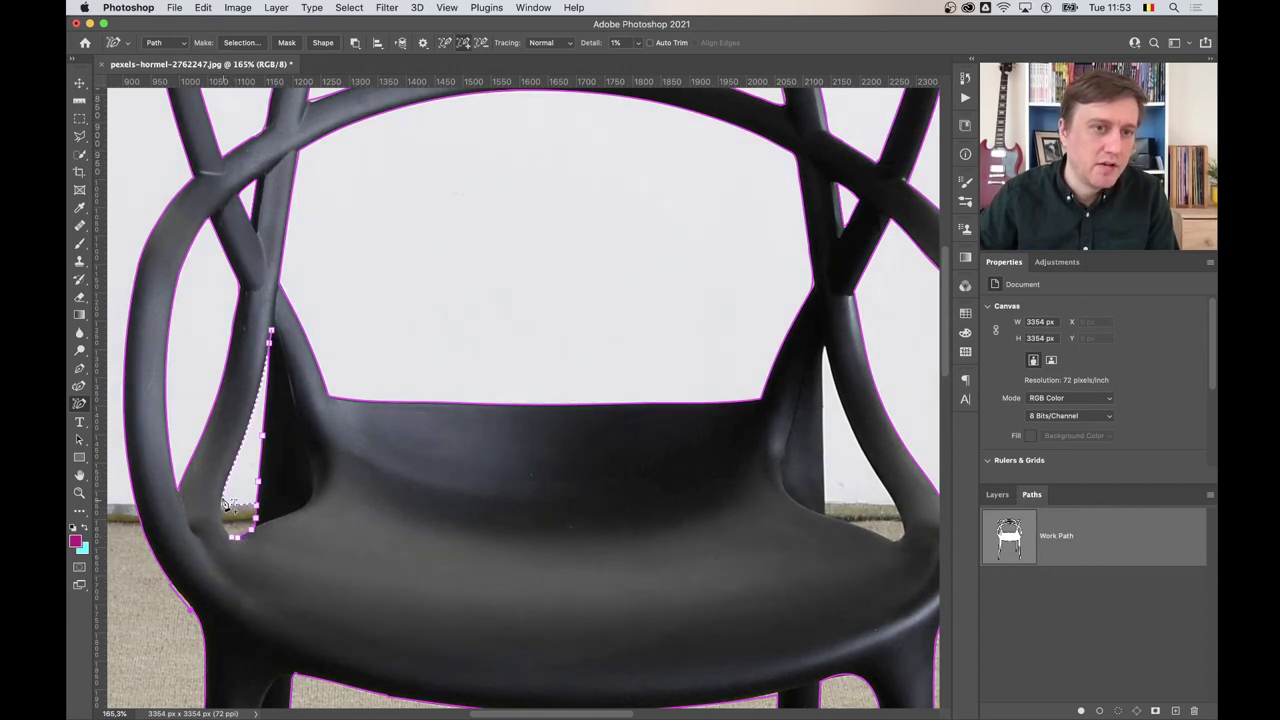
{"action": "key", "text": "ctrl+Return"}
{"action": "scroll", "coordinate": [228, 505], "scroll_direction": "up", "scroll_amount": 5}
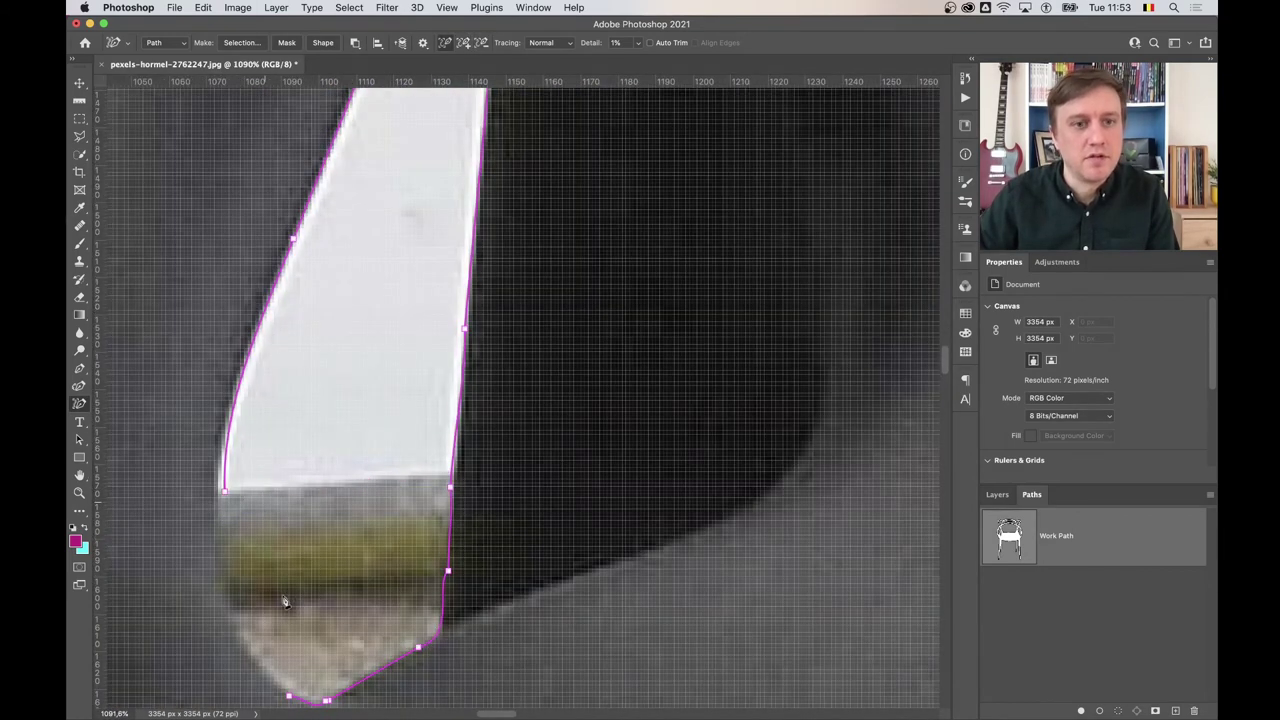
Zoom in on the bottom of the seat-gap outline and switch to the Pen Tool for anchor editing
{"action": "scroll", "coordinate": [323, 583], "scroll_direction": "down", "scroll_amount": 2}
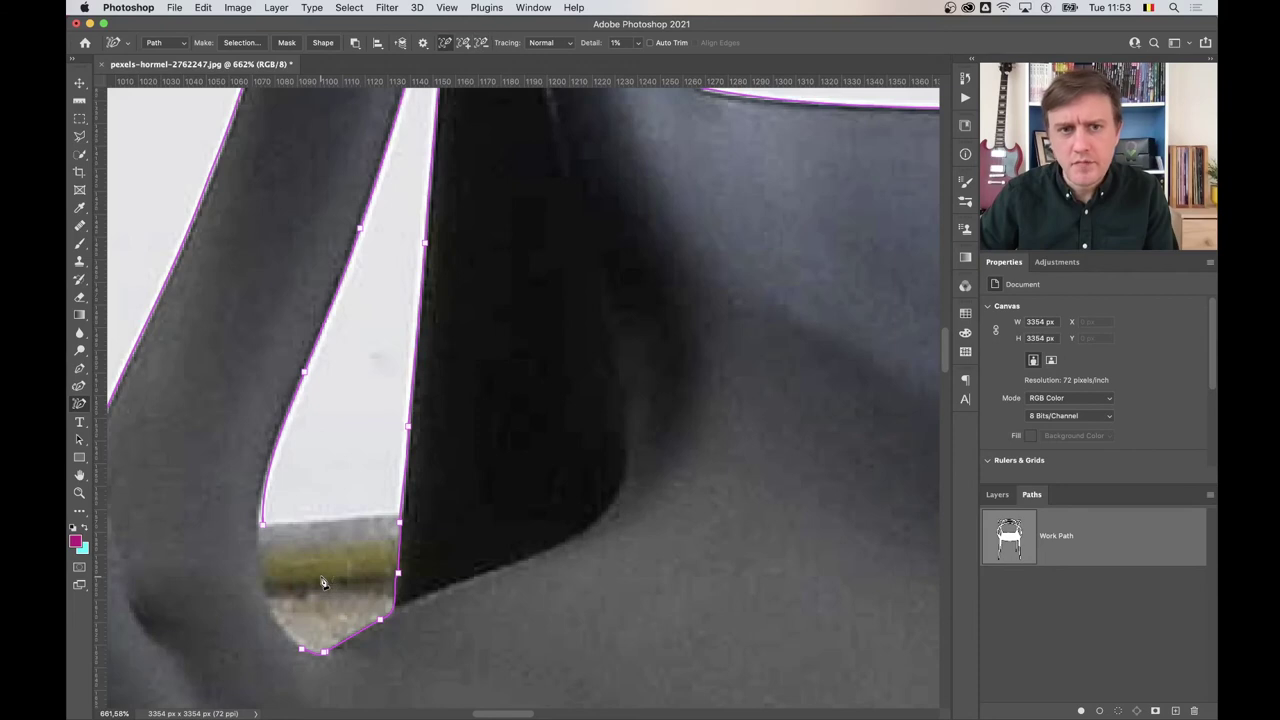
{"action": "scroll", "coordinate": [313, 581], "scroll_direction": "down", "scroll_amount": 1}
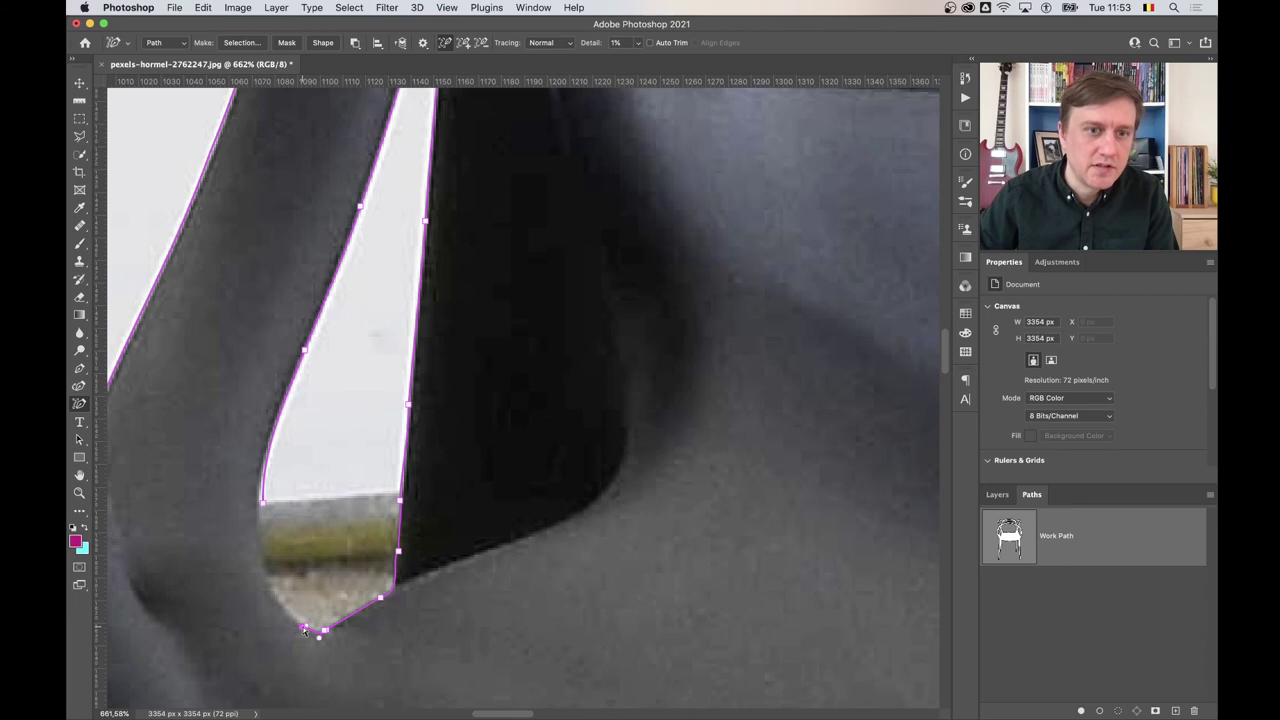
{"action": "scroll", "coordinate": [293, 589], "scroll_direction": "up", "scroll_amount": 3}
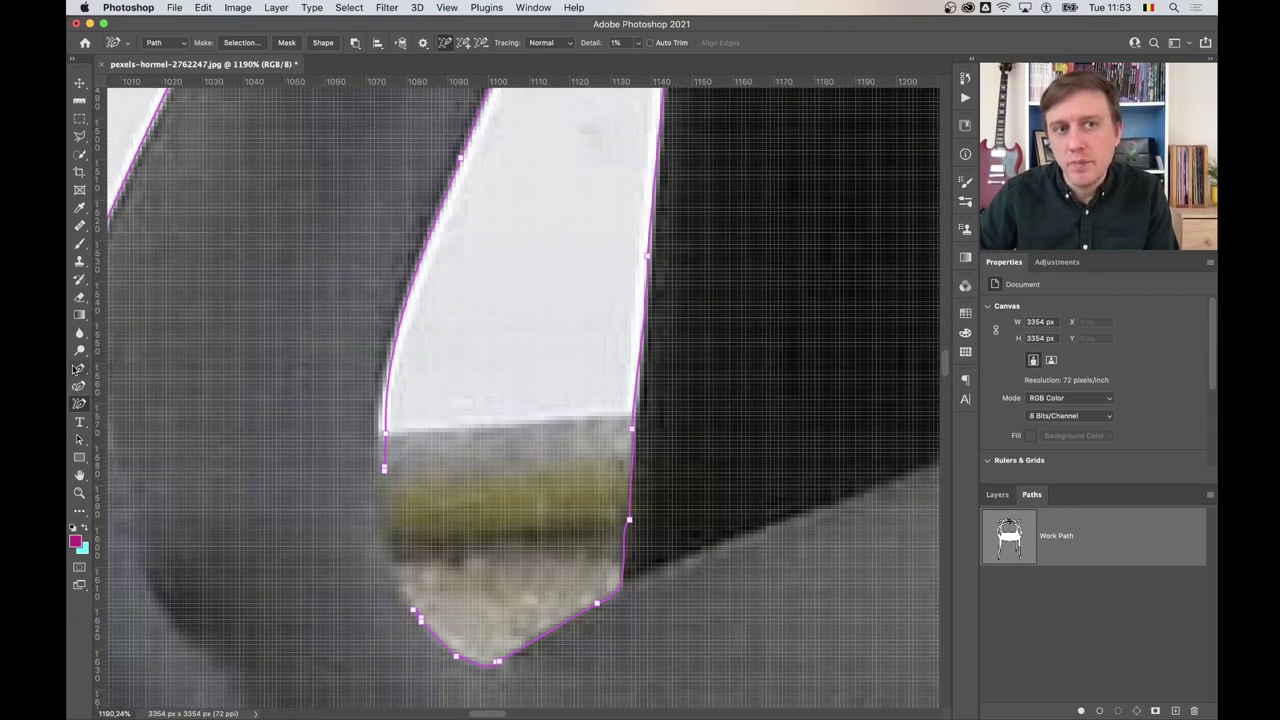
{"action": "left_click", "coordinate": [80, 369]}
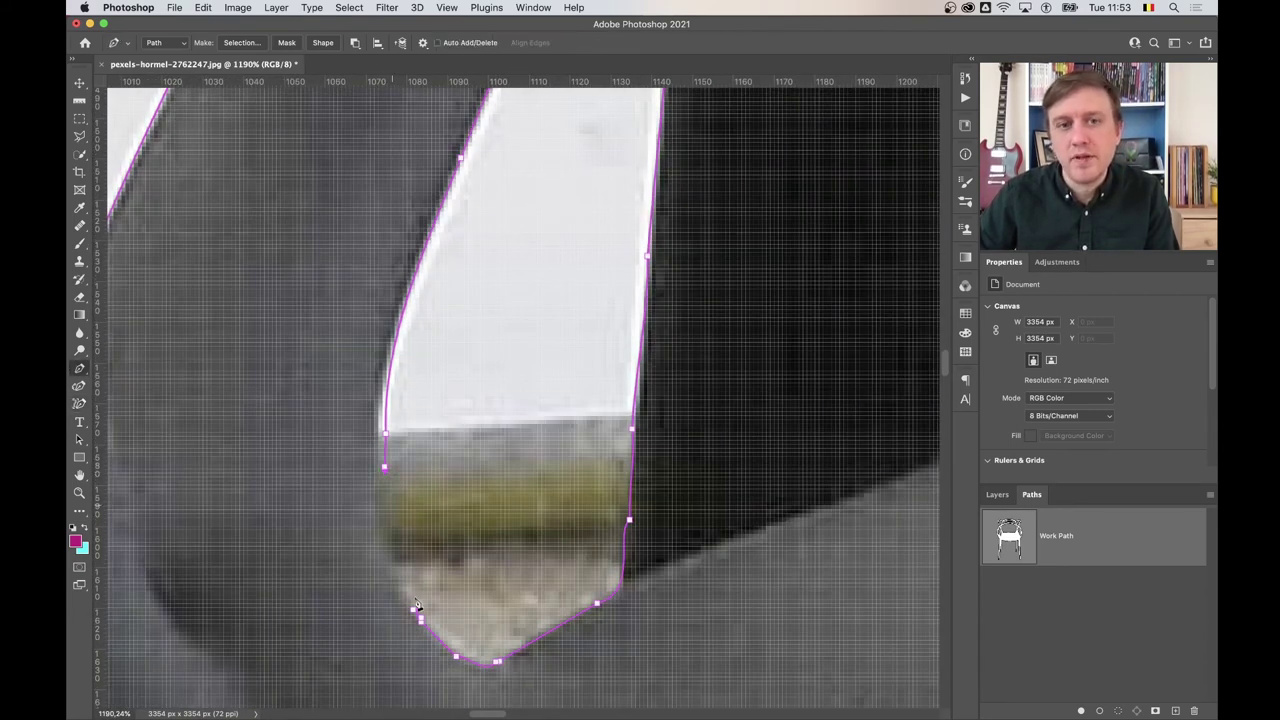
{"action": "scroll", "coordinate": [417, 615], "scroll_direction": "down", "scroll_amount": 2}
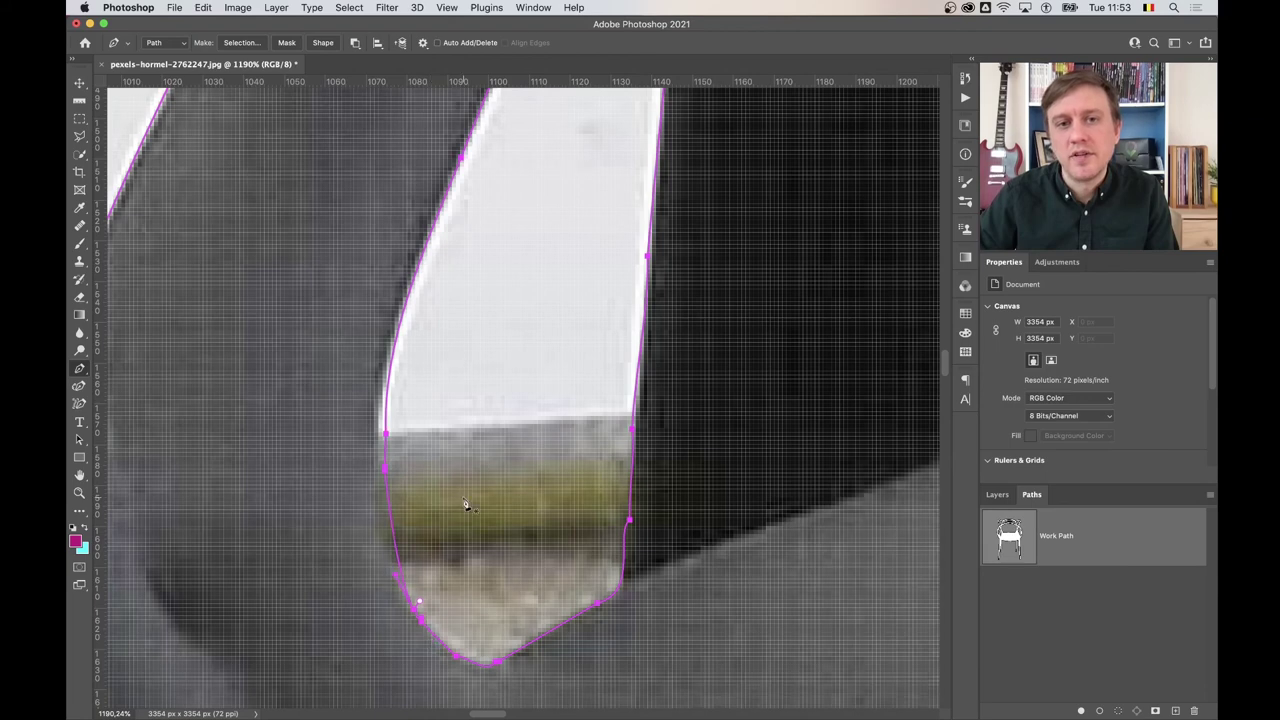
{"action": "scroll", "coordinate": [466, 506], "scroll_direction": "down", "scroll_amount": 3}
{"action": "scroll", "coordinate": [651, 499], "scroll_direction": "down", "scroll_amount": 5}
{"action": "scroll", "coordinate": [623, 431], "scroll_direction": "right", "scroll_amount": 10}
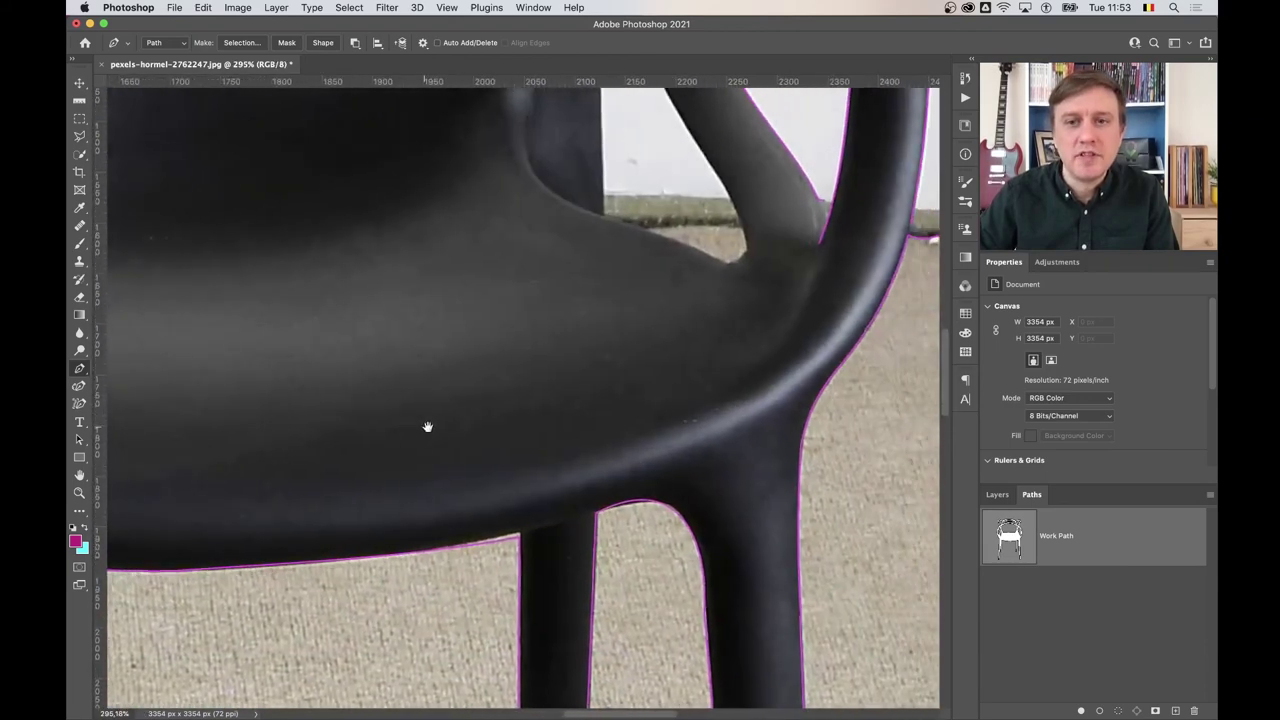
{"action": "scroll", "coordinate": [459, 300], "scroll_direction": "down", "scroll_amount": 3}
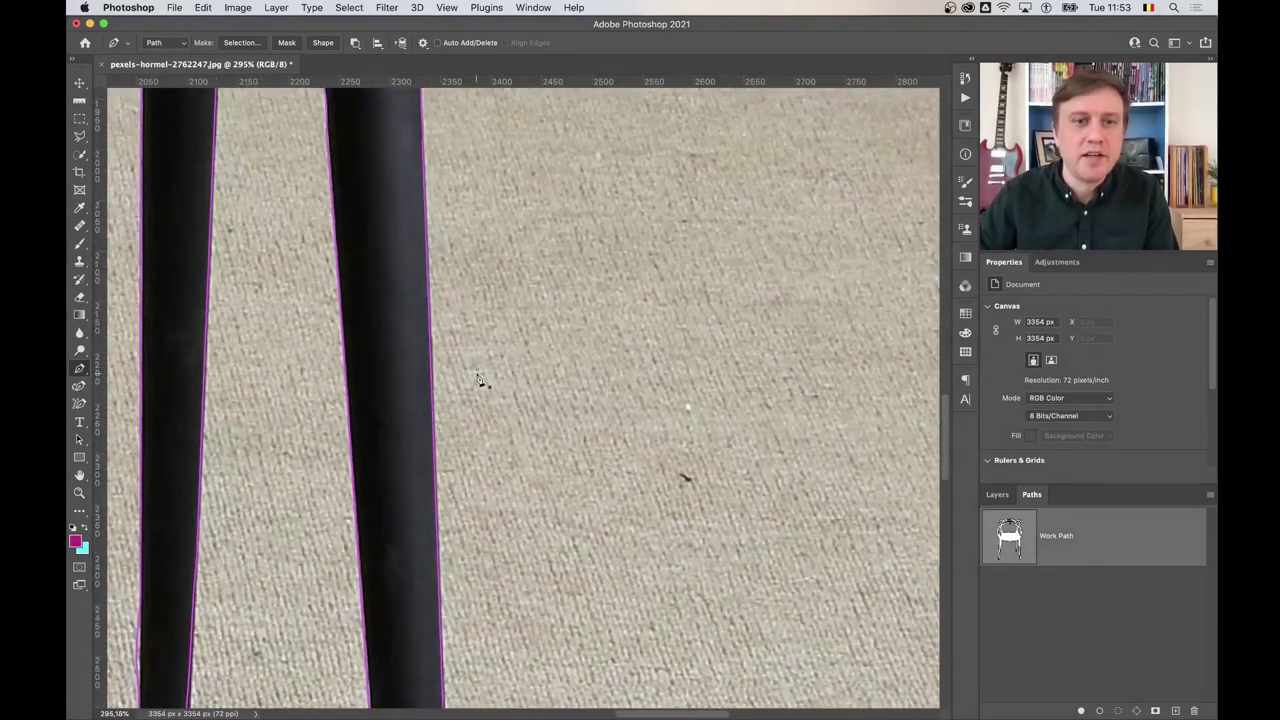
{"action": "scroll", "coordinate": [475, 340], "scroll_direction": "down", "scroll_amount": 2}
{"action": "scroll", "coordinate": [490, 360], "scroll_direction": "up", "scroll_amount": 3}
{"action": "scroll", "coordinate": [494, 468], "scroll_direction": "up", "scroll_amount": 2}
{"action": "scroll", "coordinate": [480, 380], "scroll_direction": "up", "scroll_amount": 3}
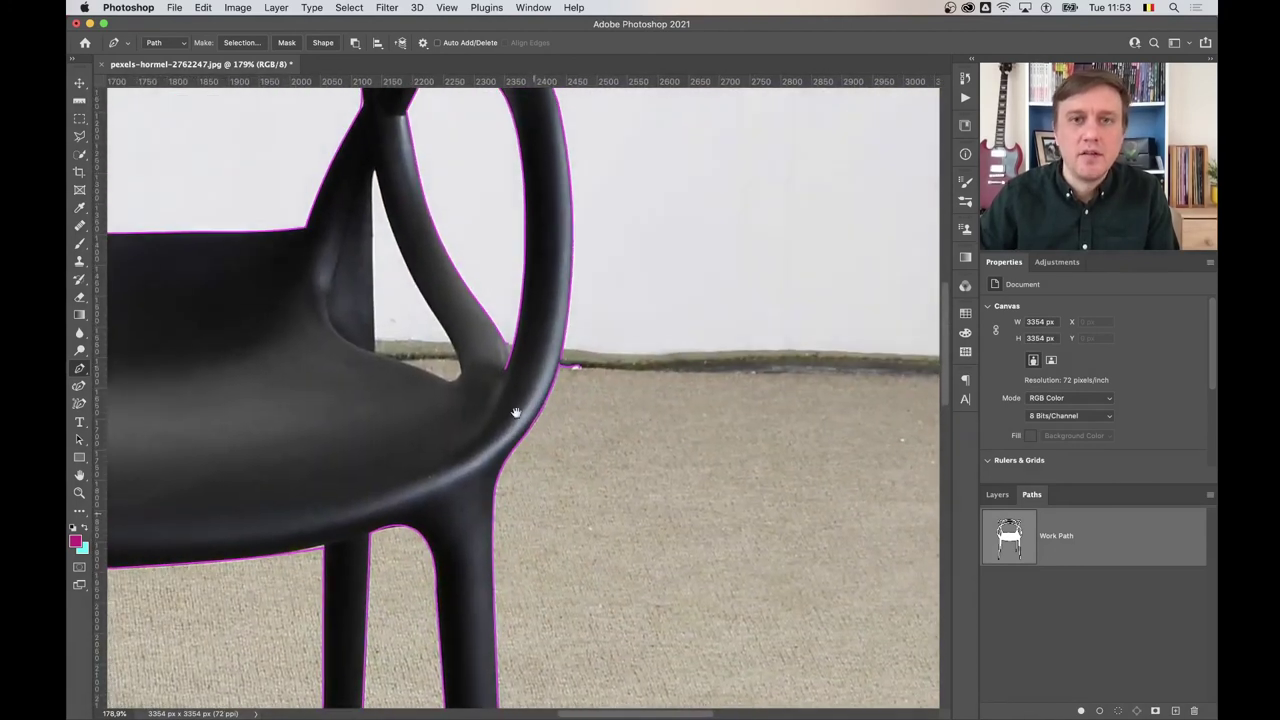
{"action": "scroll", "coordinate": [545, 374], "scroll_direction": "up", "scroll_amount": 5}
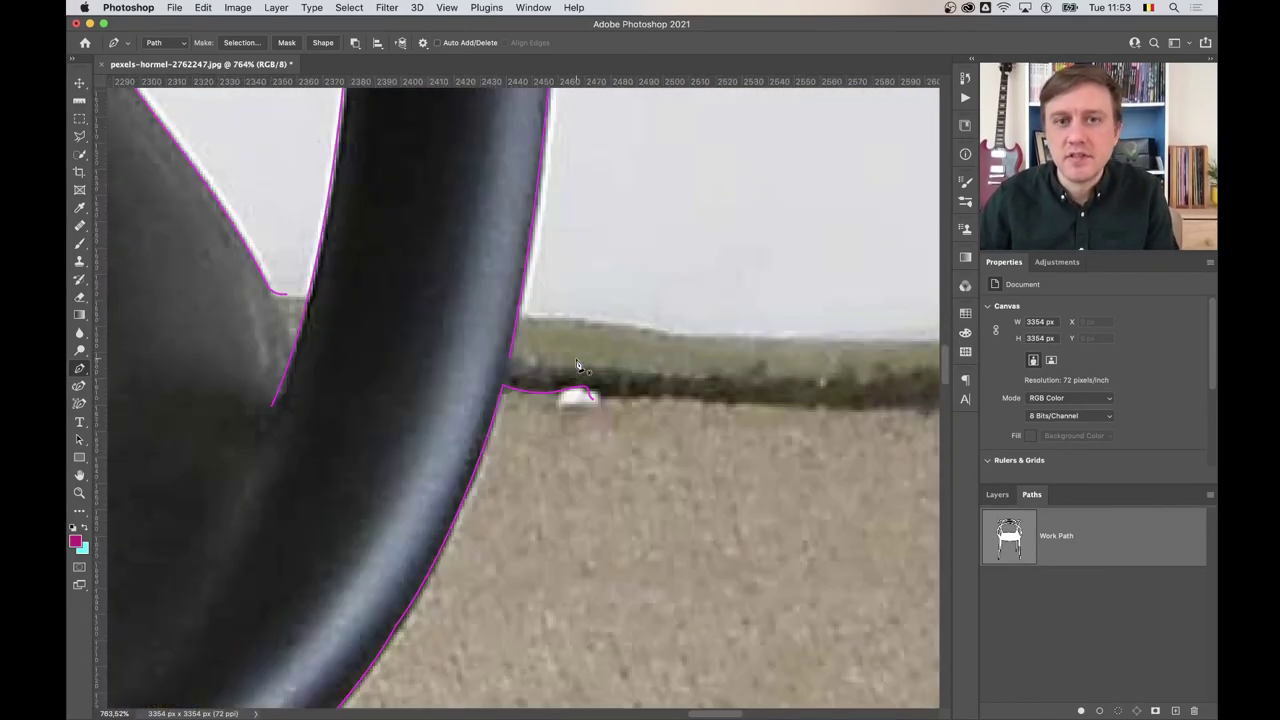
{"action": "scroll", "coordinate": [577, 365], "scroll_direction": "down", "scroll_amount": 2}
{"action": "scroll", "coordinate": [560, 385], "scroll_direction": "down", "scroll_amount": 2}
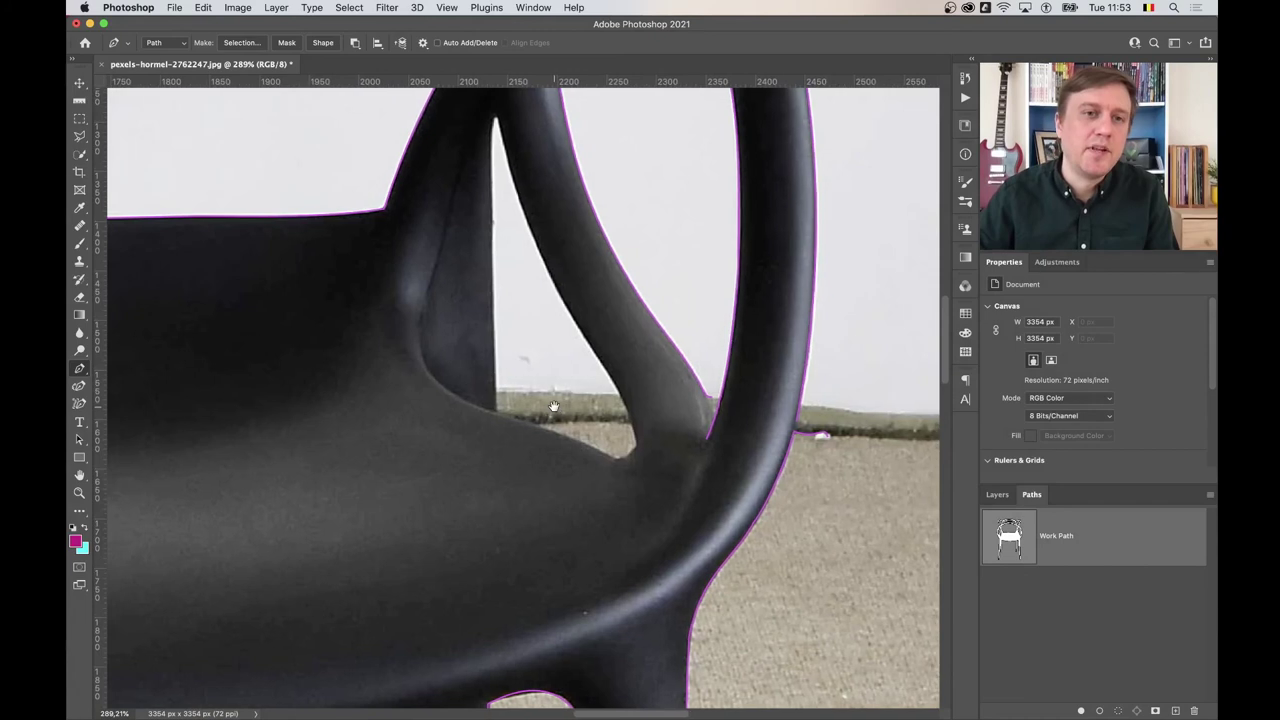
{"action": "scroll", "coordinate": [522, 410], "scroll_direction": "down", "scroll_amount": 2}
{"action": "scroll", "coordinate": [522, 410], "scroll_direction": "up", "scroll_amount": 2}
{"action": "scroll", "coordinate": [457, 417], "scroll_direction": "left", "scroll_amount": 3}
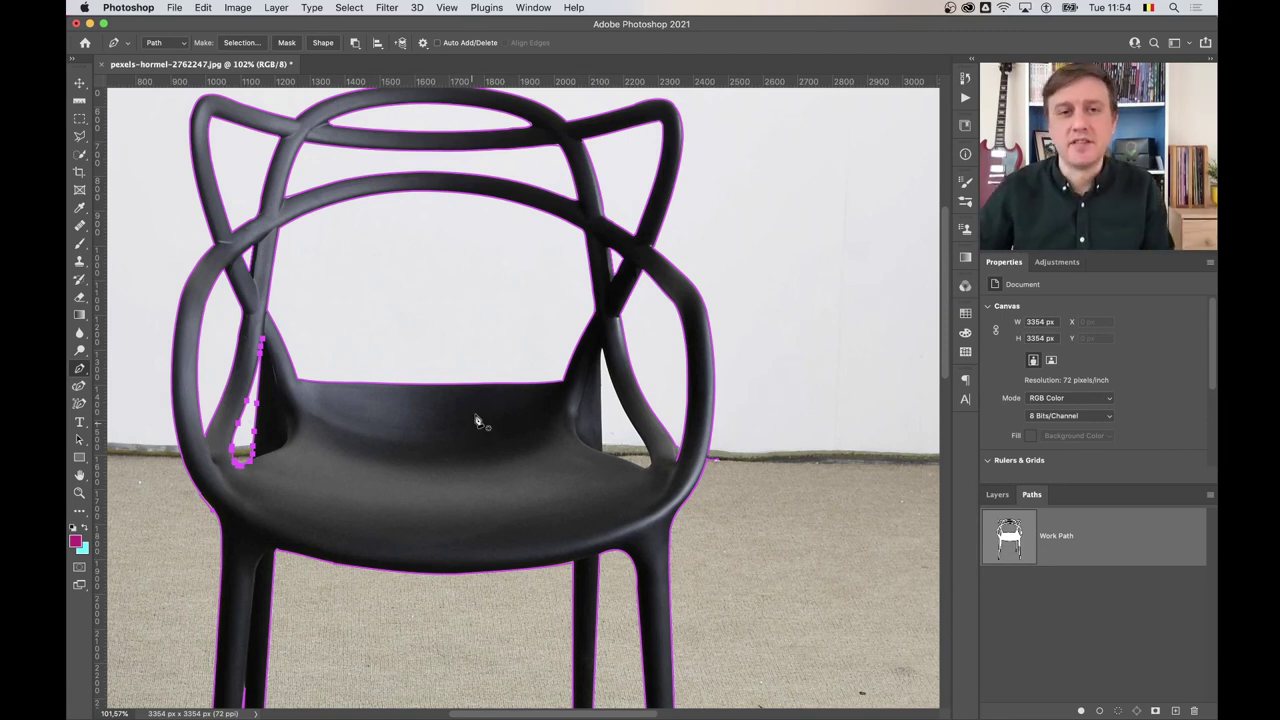
{"action": "scroll", "coordinate": [481, 417], "scroll_direction": "down", "scroll_amount": 5}
{"action": "scroll", "coordinate": [481, 417], "scroll_direction": "up", "scroll_amount": 2}
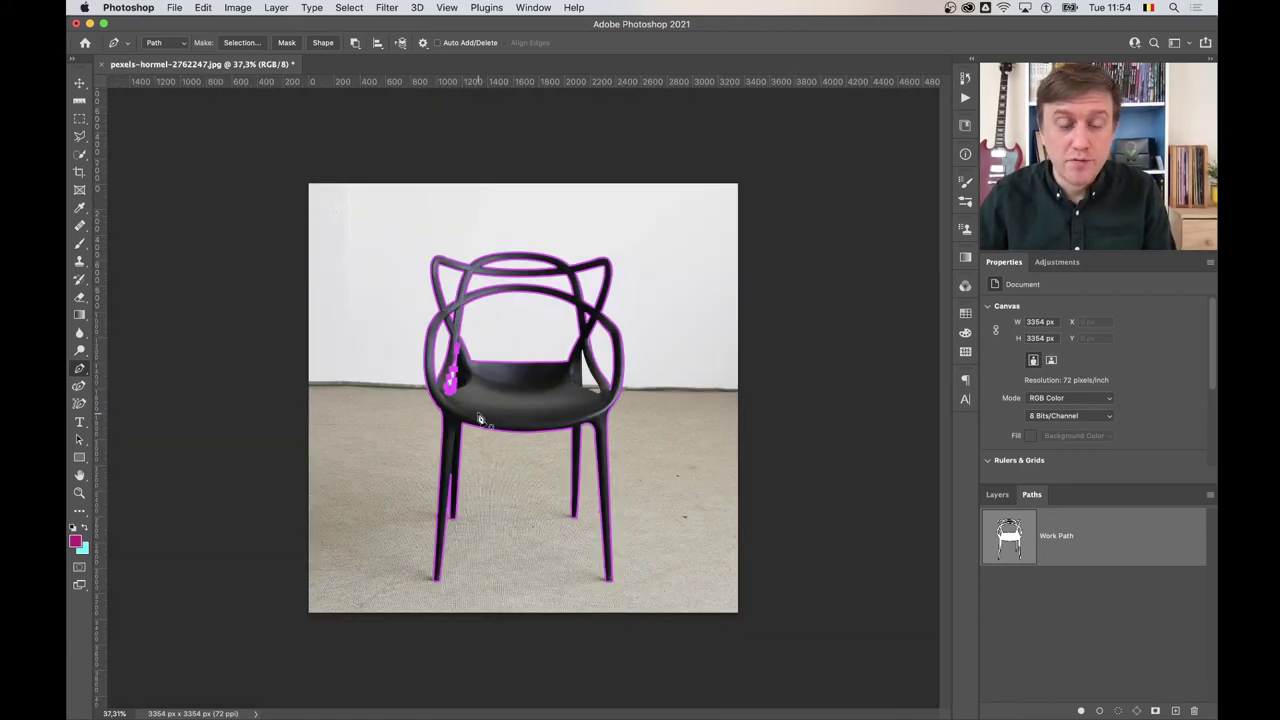
{"action": "scroll", "coordinate": [481, 418], "scroll_direction": "up", "scroll_amount": 2}
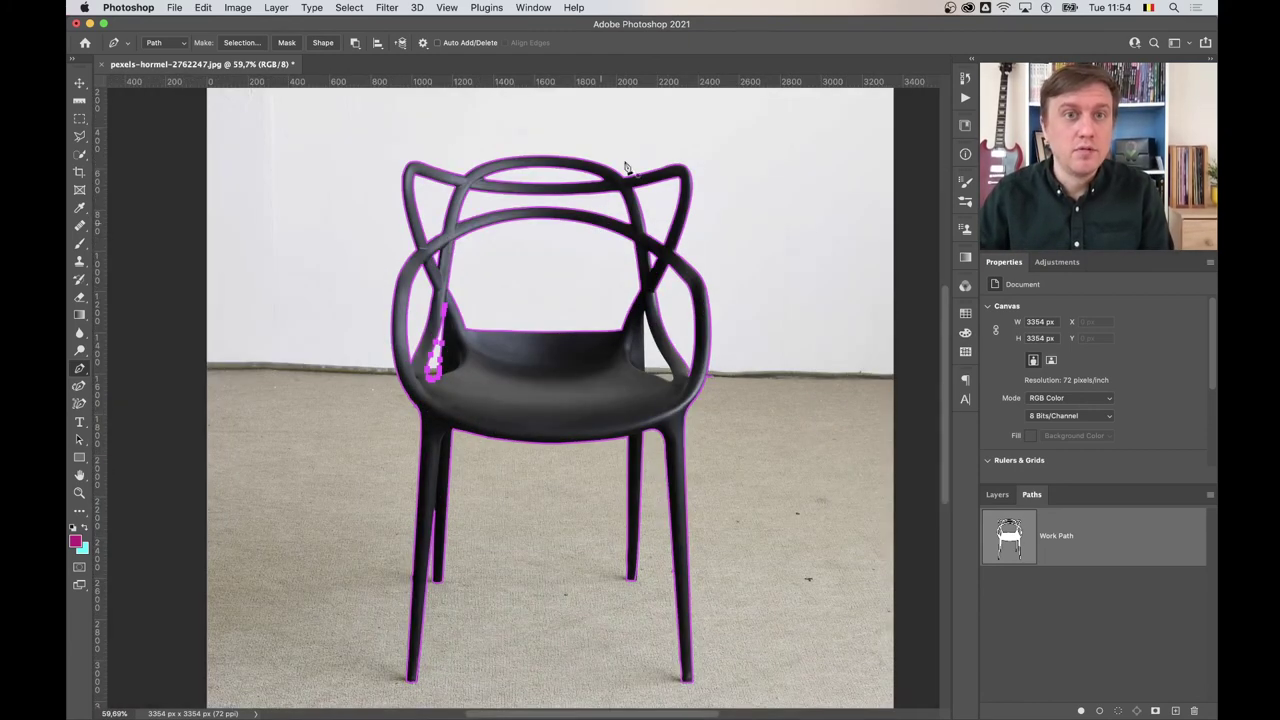